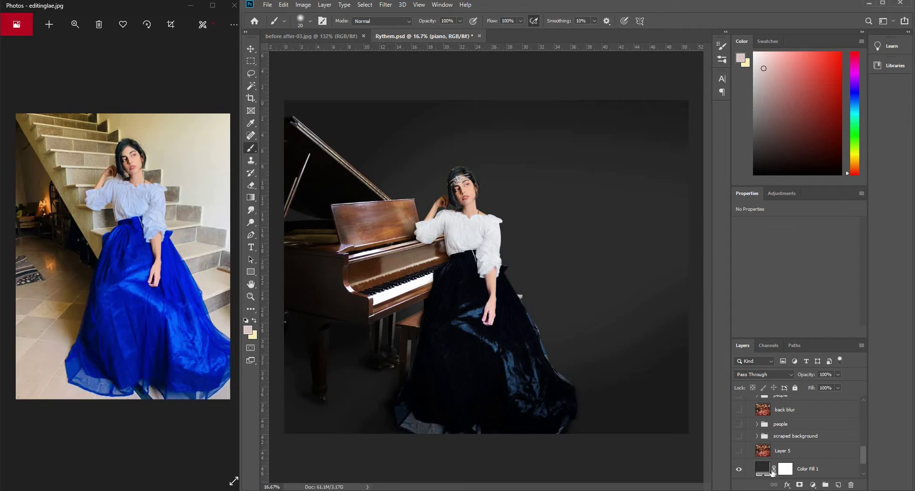
- Compare the original photo in Layer 0 with its cutout in Layer 1, ending with Layer 1 selected
scroll(763, 473, down, 2)
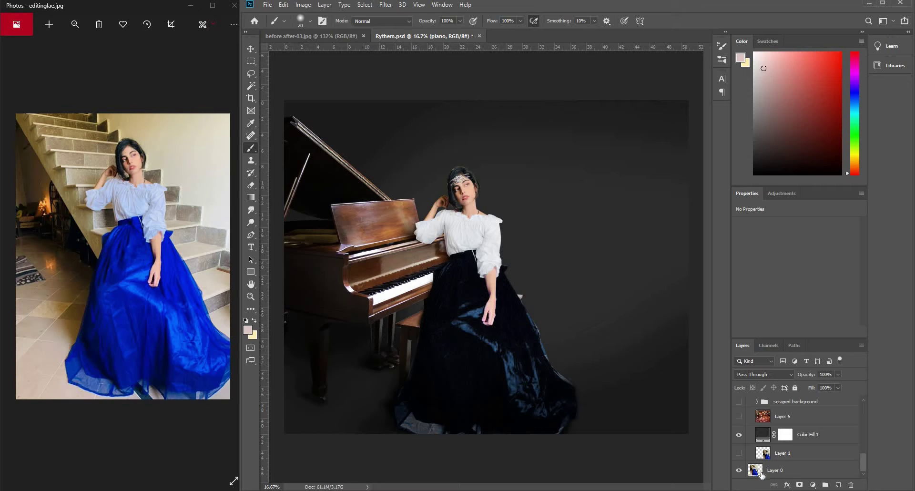
click(780, 471)
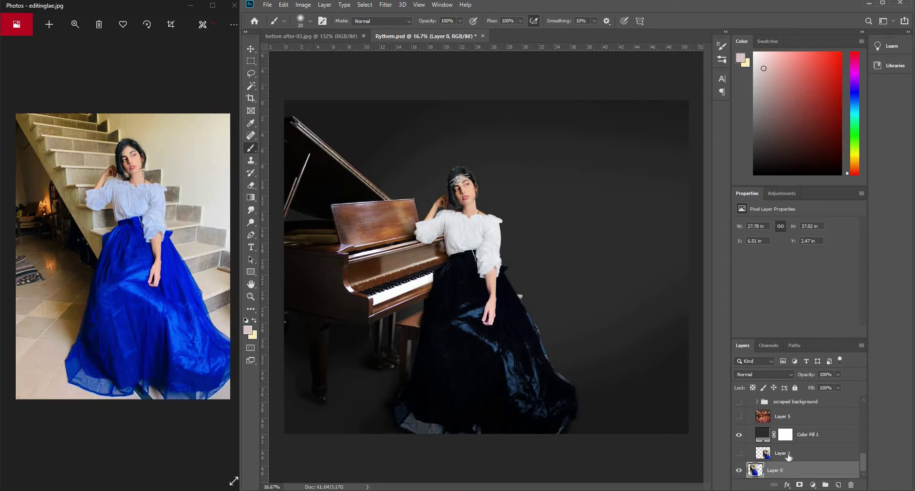
click(785, 455)
click(784, 469)
click(785, 455)
click(784, 469)
click(785, 456)
click(784, 469)
key(alt+bracketright)
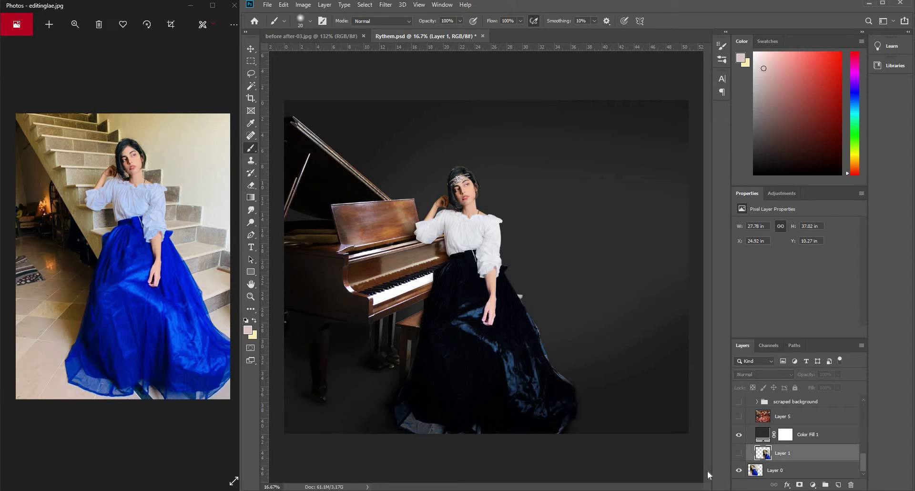
click(764, 473)
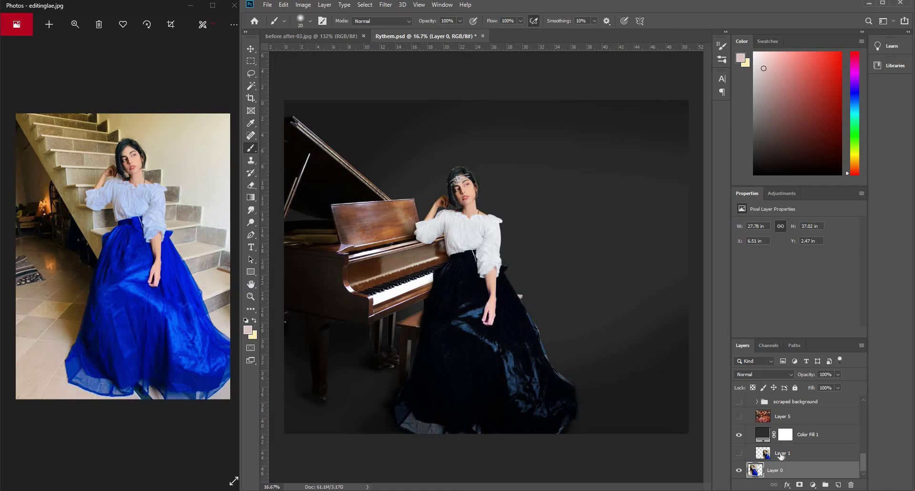
key(alt+bracketright)
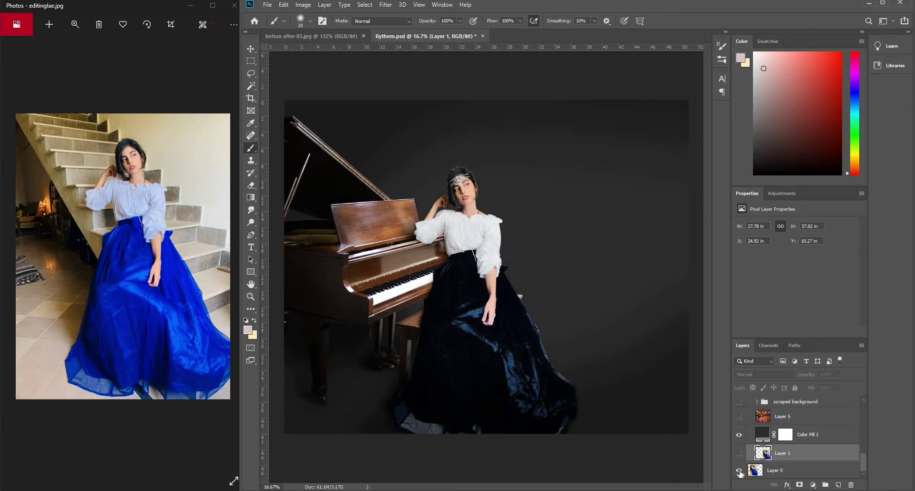
- Hide Layer 0 and briefly check the composite with Color Fill 1 turned off
click(739, 471)
click(739, 434)
key(ctrl+z)
- Preview the red-carpeted staircase background on Layer 5, and leave both it and Color Fill 1 hidden
scroll(773, 432, up, 1)
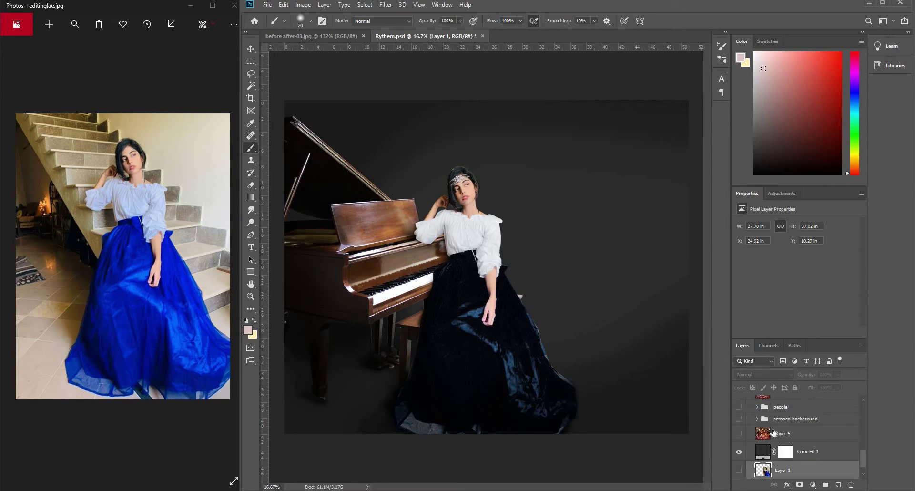
click(738, 434)
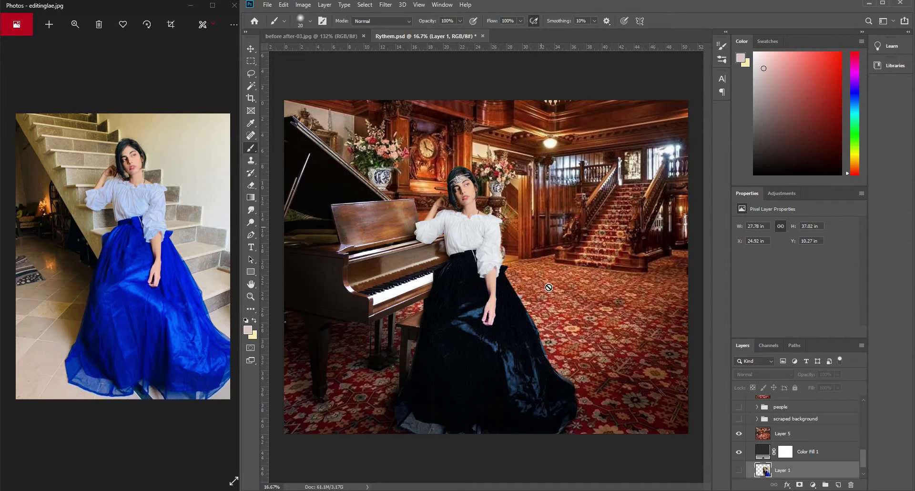
click(739, 436)
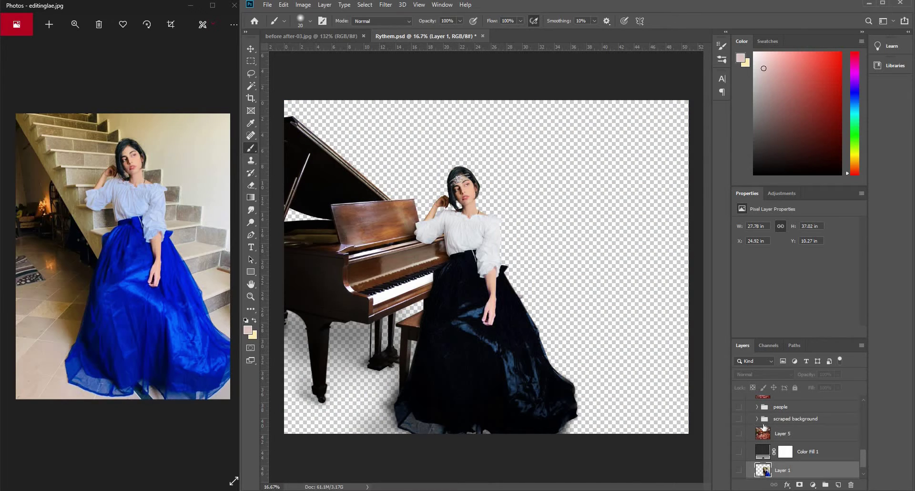
- Expand the scraped background group and preview its alternatives one by one: Layer 6, Layer 7 and Layer 4
scroll(797, 437, down, 1)
click(757, 401)
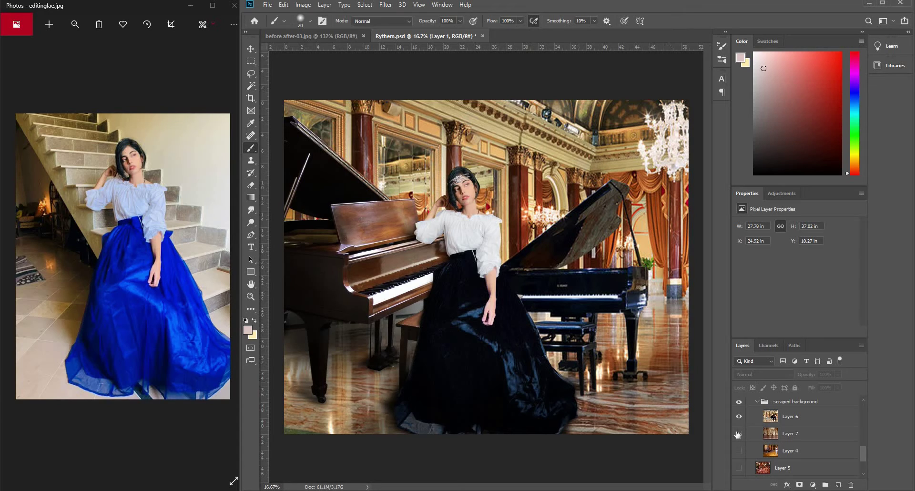
click(739, 417)
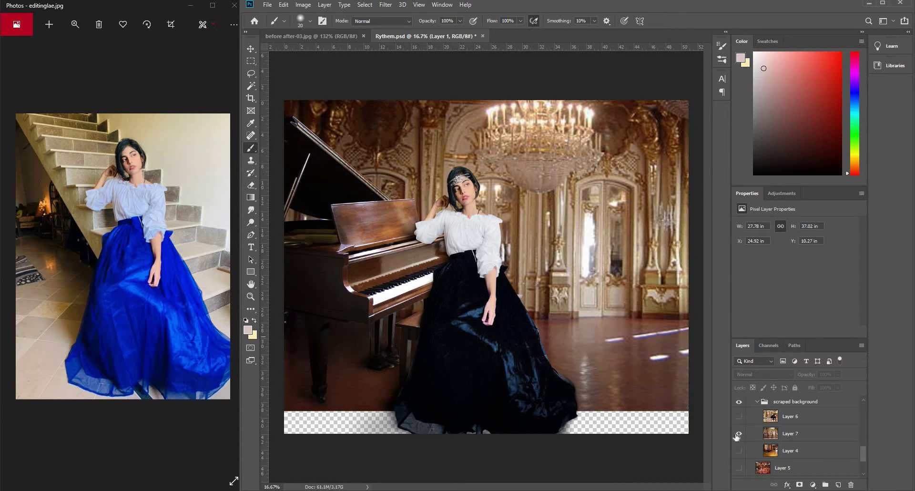
click(739, 450)
click(738, 434)
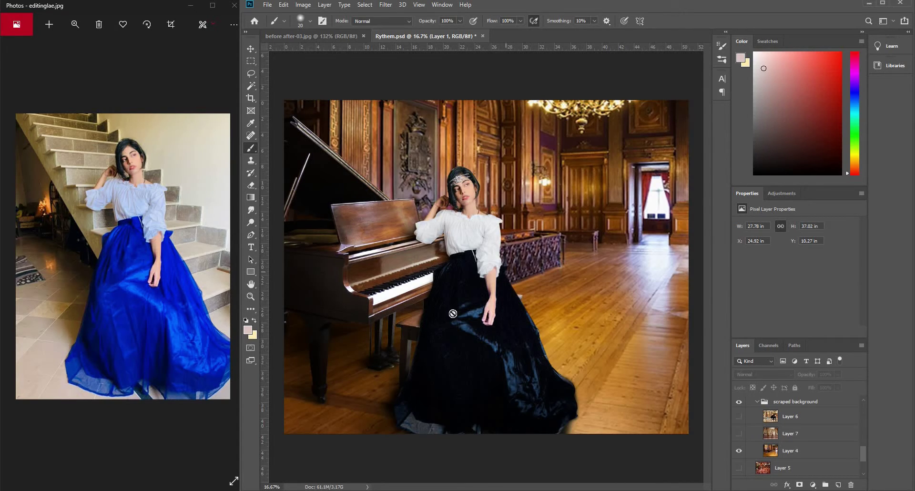
- Collapse and hide the scraped background group, and show the staircase background on Layer 5 instead
click(756, 401)
click(739, 401)
click(738, 417)
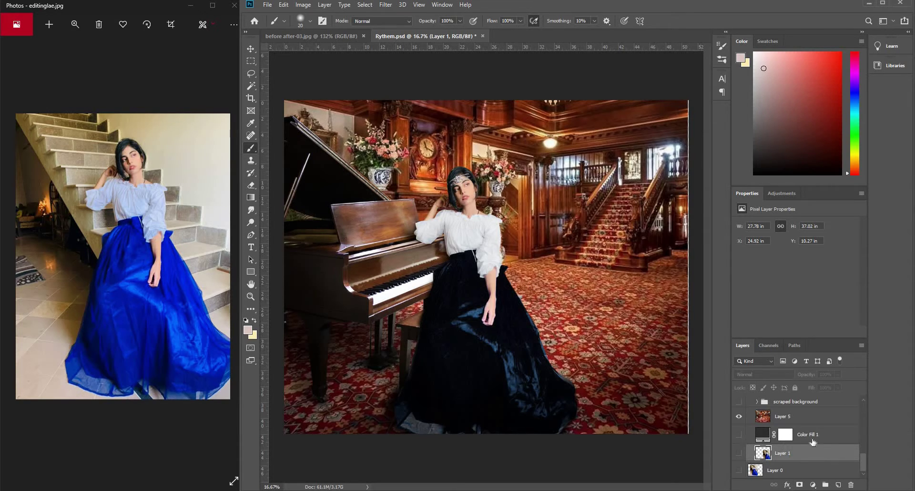
- Show the people group directly above the scraped background group and inspect the added guests up close
scroll(764, 447, up, 1)
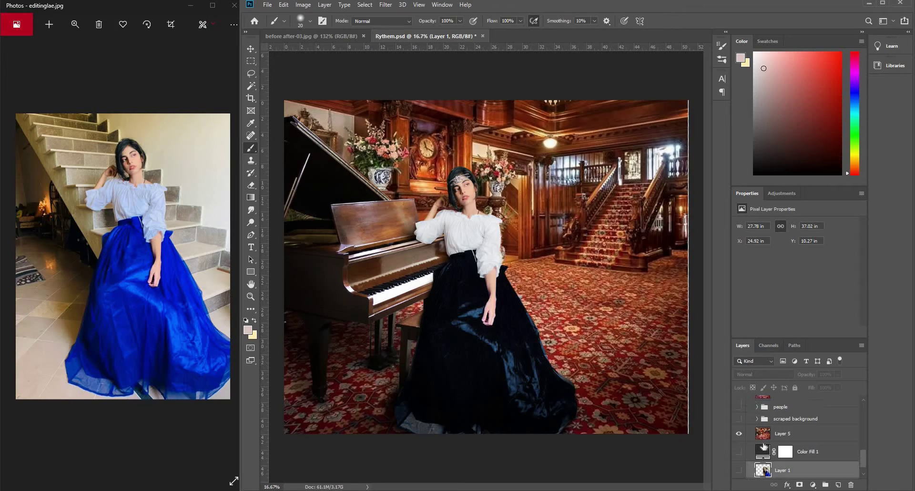
scroll(739, 455, up, 1)
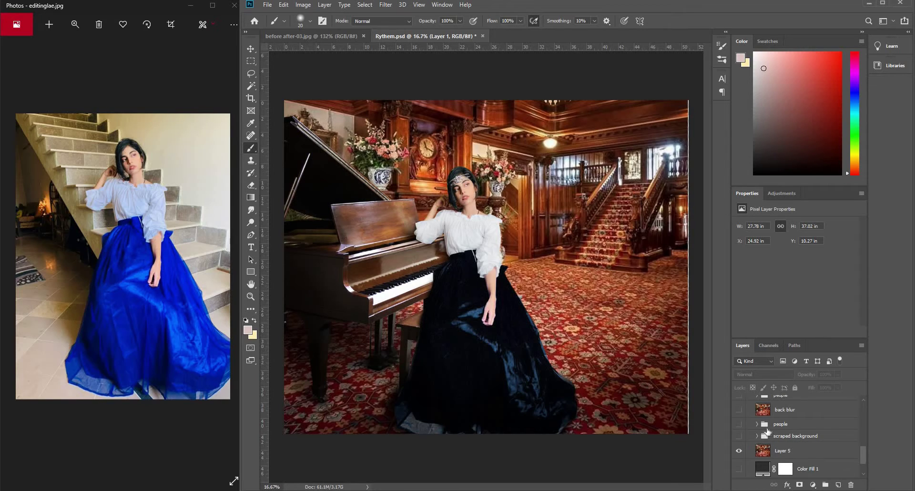
click(739, 424)
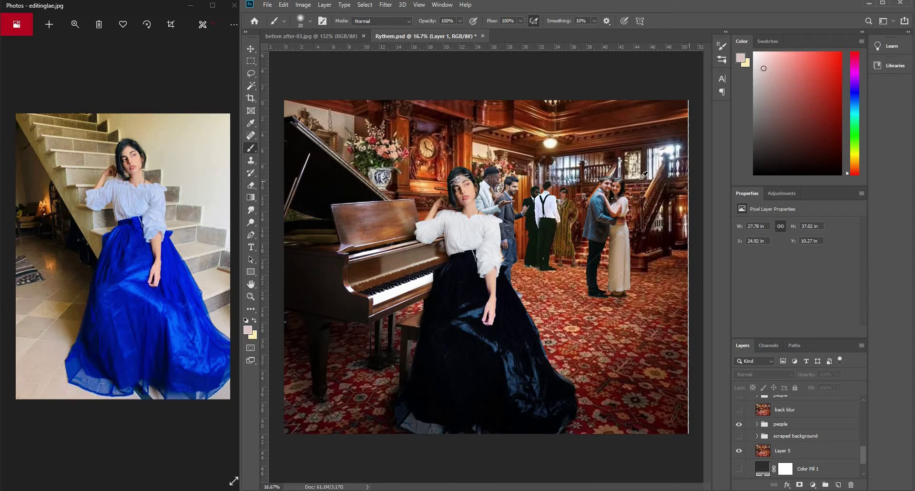
scroll(593, 194, up, 1)
scroll(508, 220, up, 1)
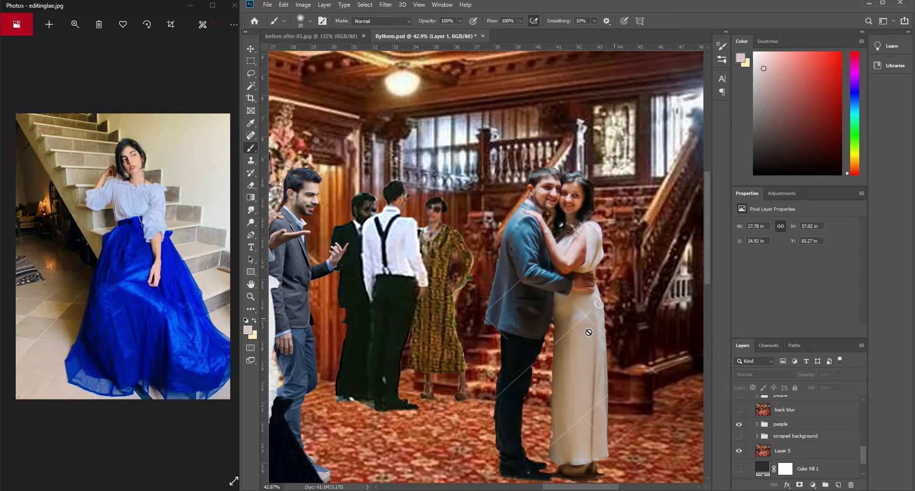
drag(575, 488, 554, 487)
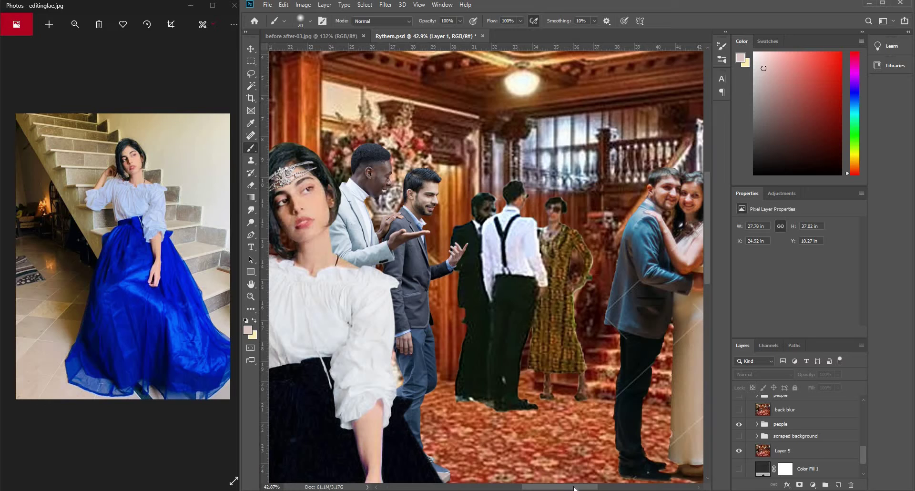
drag(575, 487, 585, 487)
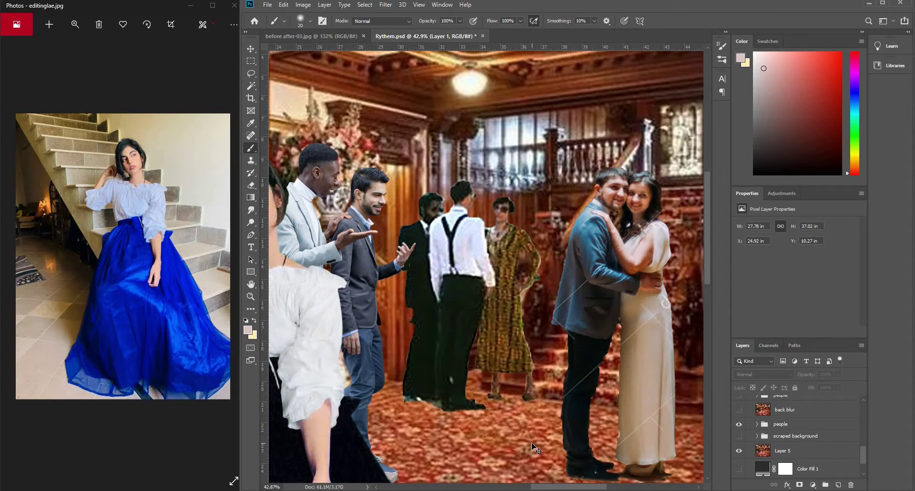
key(ctrl+minus)
key(ctrl+minus)
key(ctrl+minus)
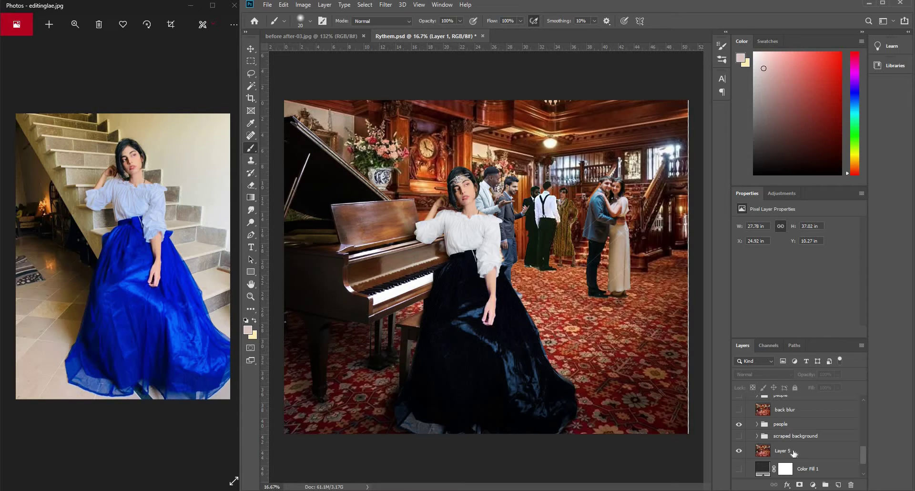
- Show the back blur layer with the people group above it, hiding Layer 5 and the lower people group
scroll(793, 453, up, 1)
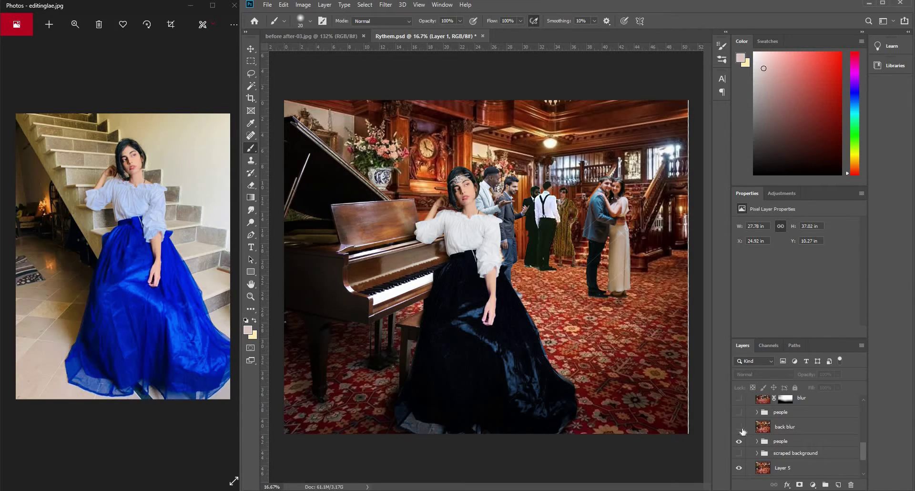
click(739, 427)
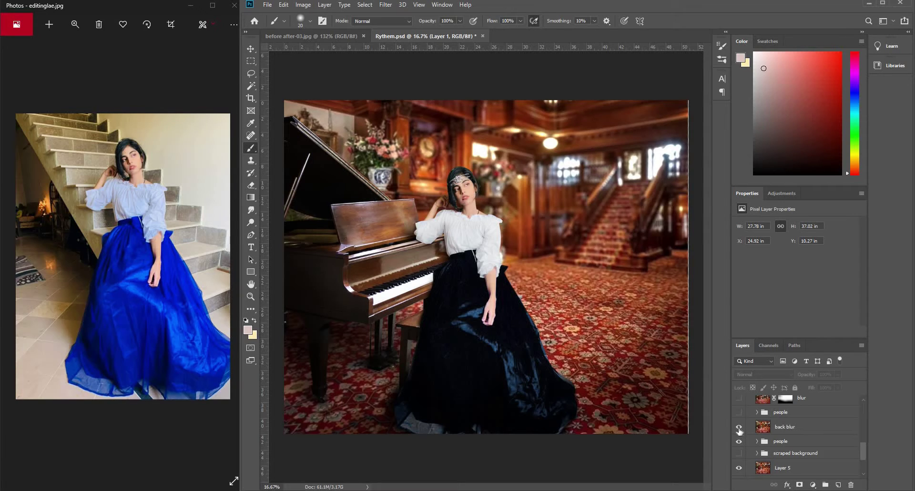
click(739, 427)
click(739, 413)
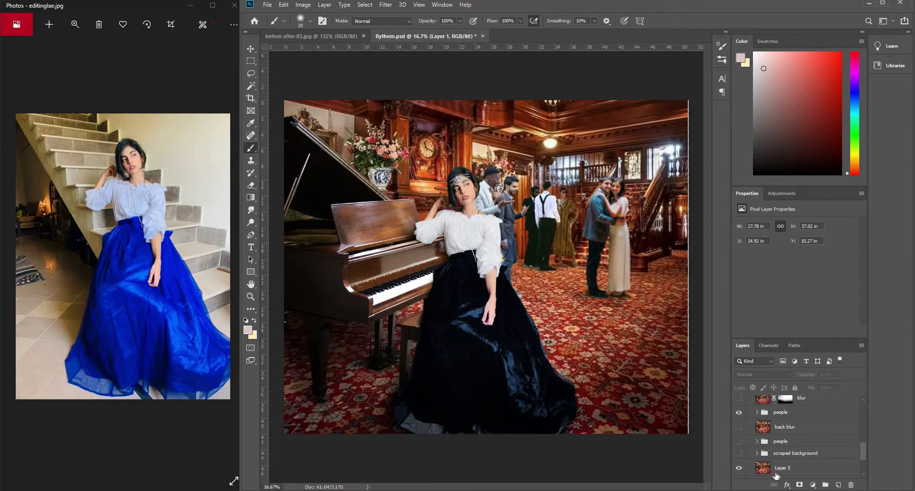
scroll(778, 448, down, 1)
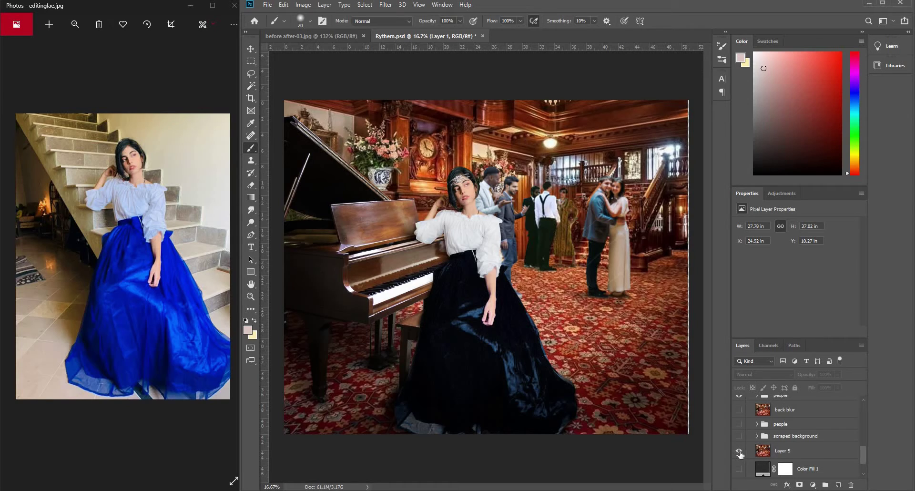
click(738, 410)
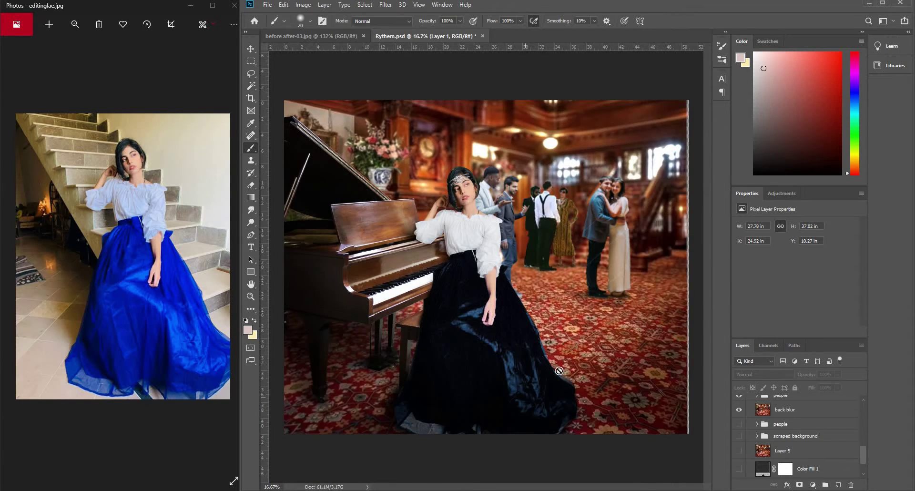
- Examine the skirt's edge, the carpet and the guests up close against the blurred background
scroll(554, 355, up, 6)
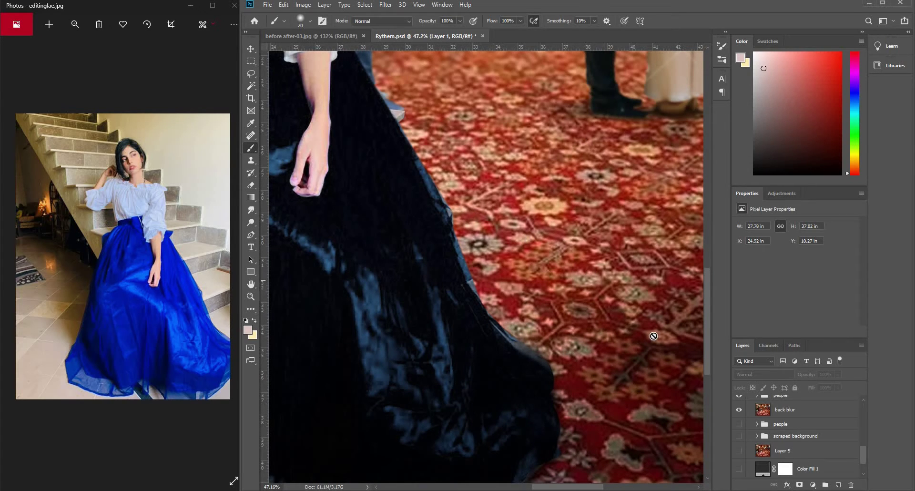
scroll(634, 335, down, 2)
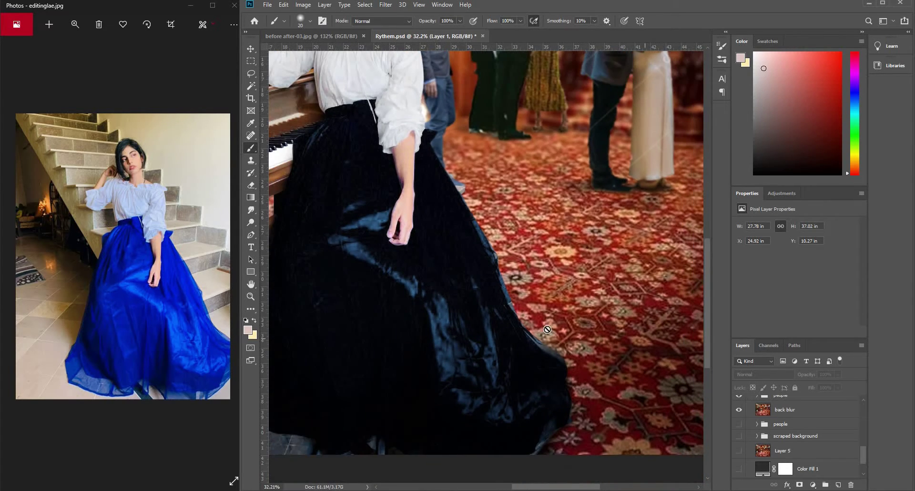
scroll(547, 329, down, 1)
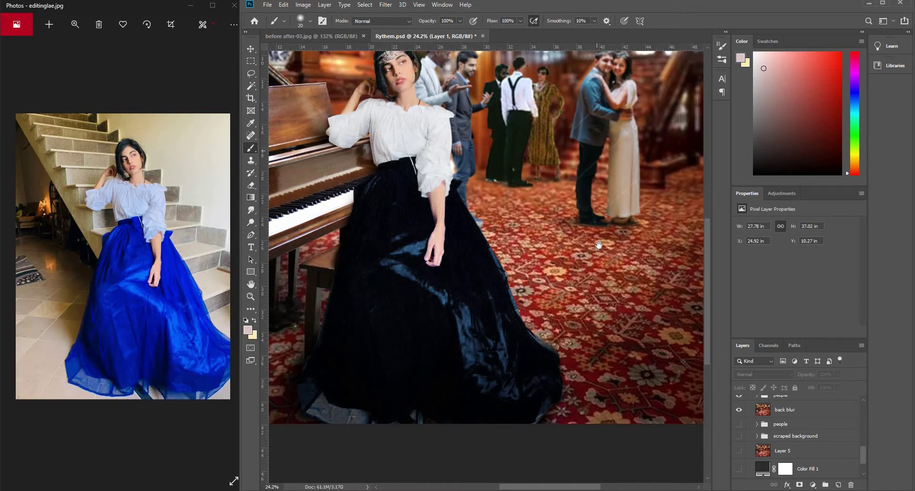
scroll(568, 182, up, 1)
scroll(553, 171, up, 2)
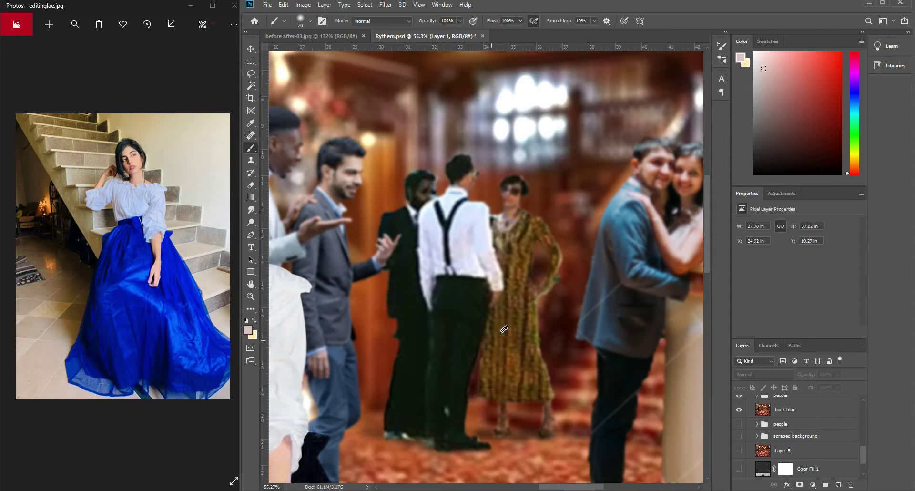
scroll(504, 329, down, 5)
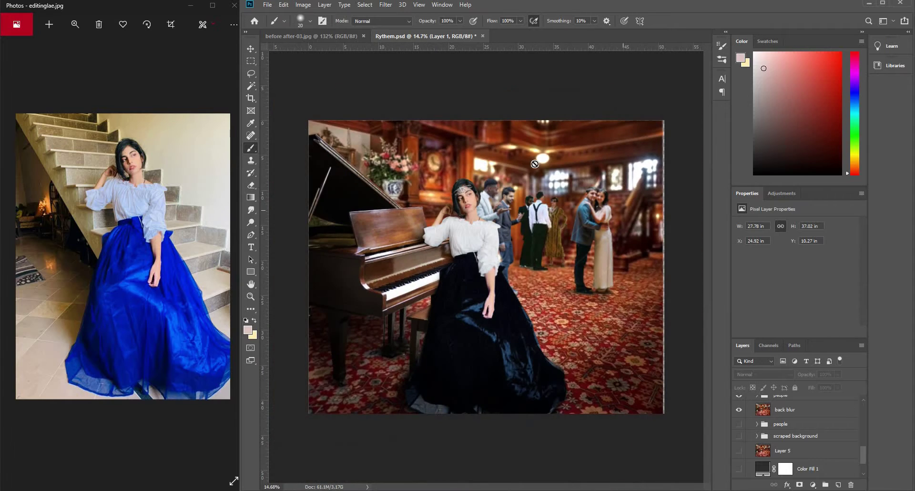
scroll(535, 164, up, 2)
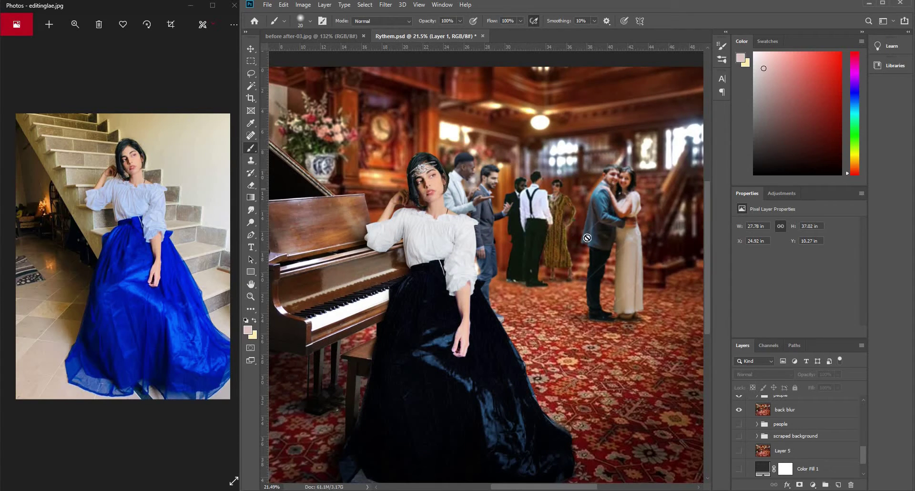
scroll(586, 233, down, 1)
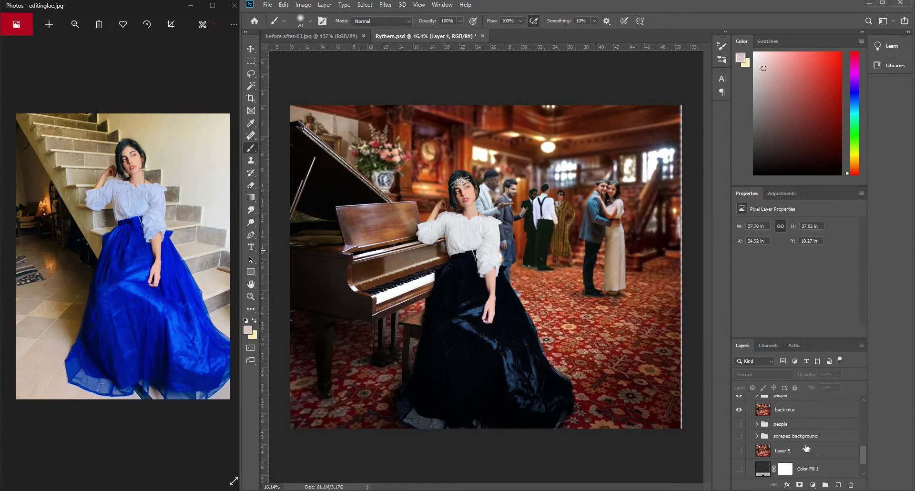
- Turn on the masked blur layer above the people group, compare it on and off, and inspect the couple up close
scroll(771, 443, up, 3)
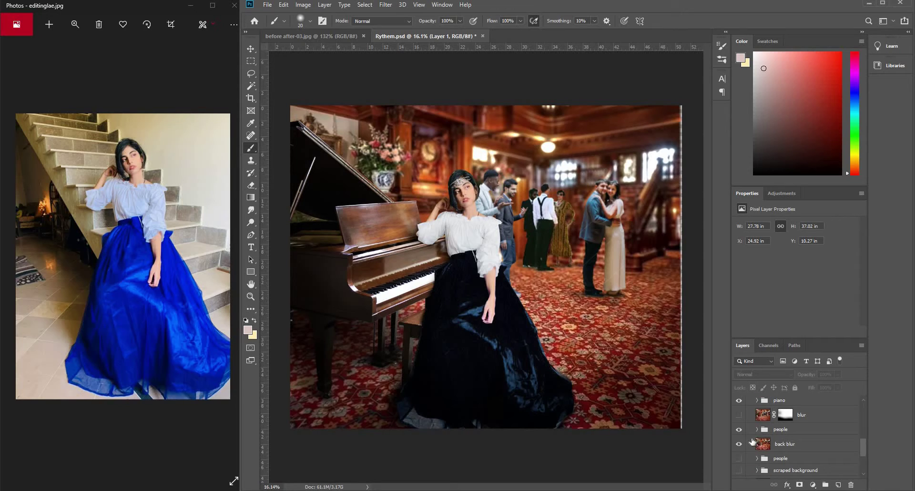
scroll(764, 422, up, 1)
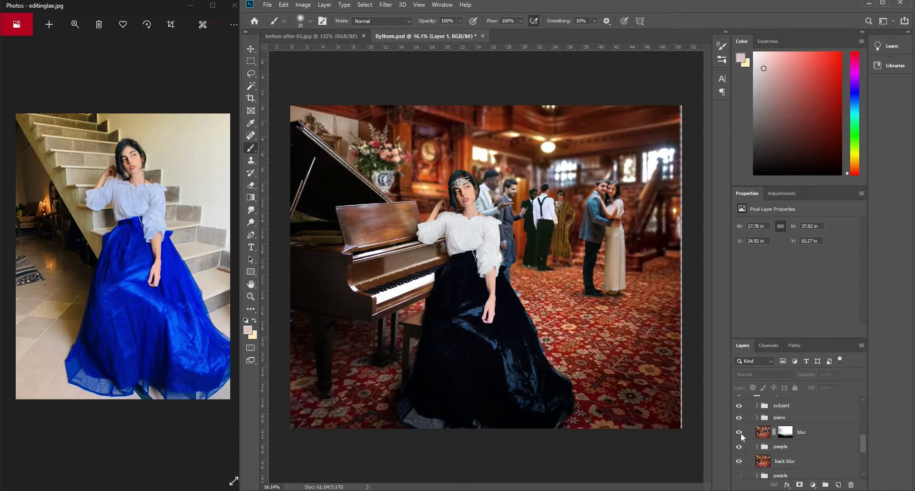
click(740, 432)
click(740, 434)
click(739, 433)
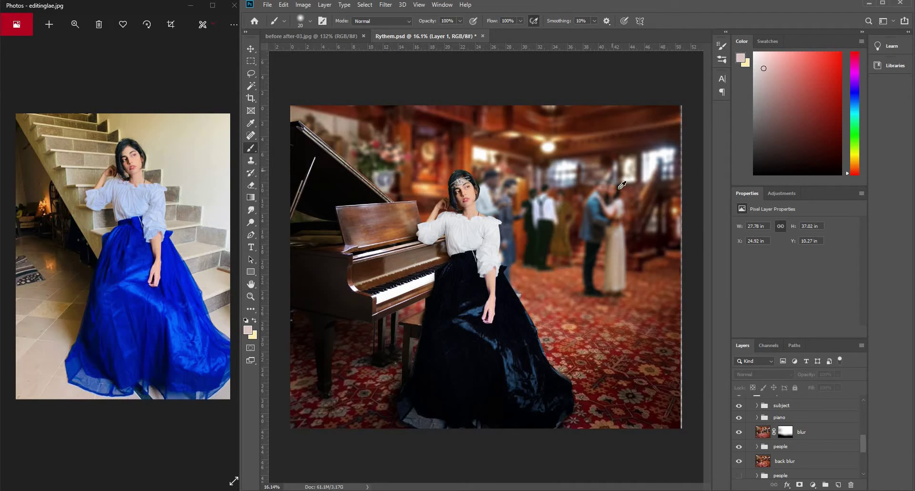
scroll(622, 184, up, 5)
scroll(507, 268, up, 2)
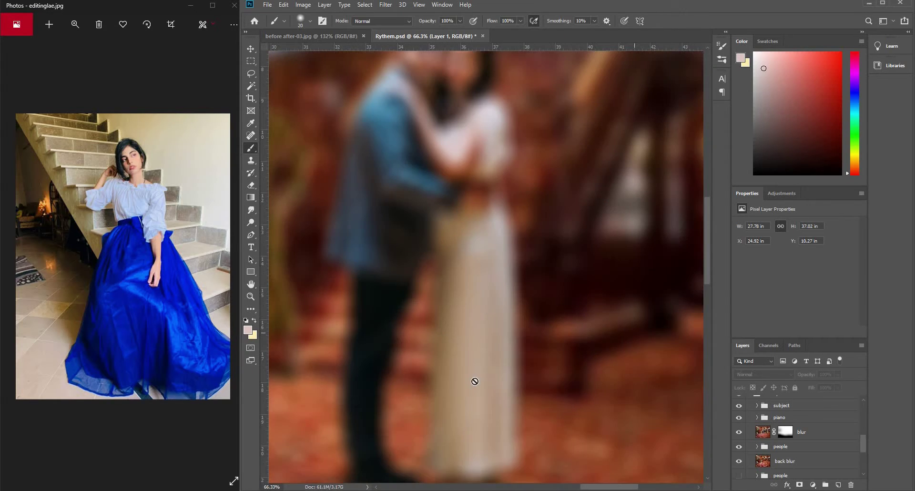
- Examine the blurred guests and the carpet's transition from soft background to sharp foreground beside the skirt
drag(475, 381, 680, 270)
drag(568, 247, 584, 398)
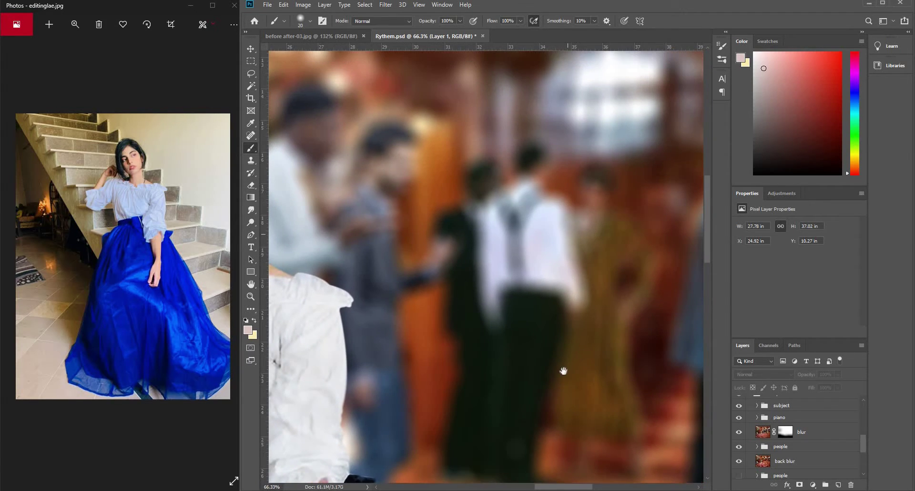
drag(449, 243, 622, 333)
drag(596, 443, 357, 222)
drag(581, 397, 515, 211)
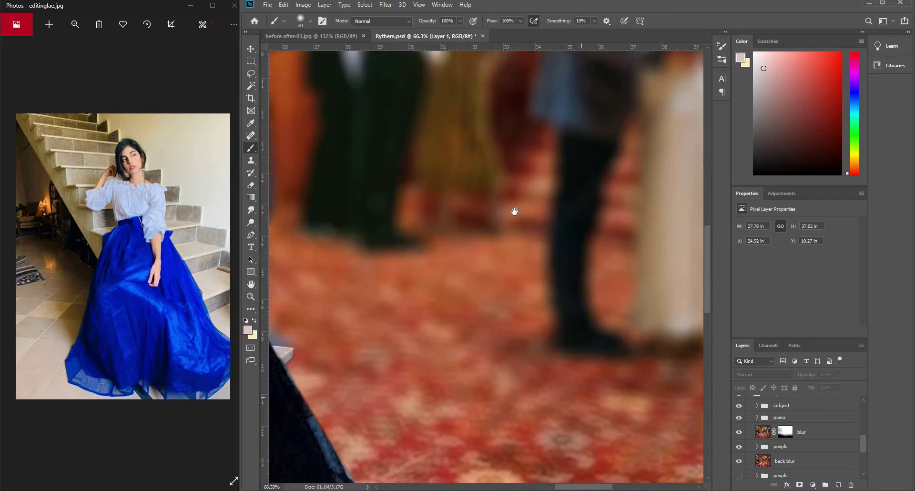
drag(660, 469, 453, 335)
drag(535, 291, 562, 58)
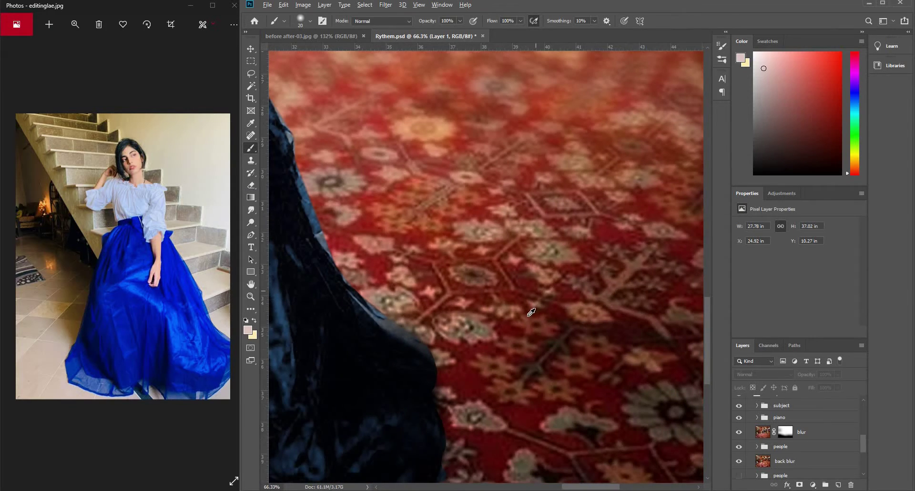
scroll(529, 315, down, 9)
scroll(548, 231, up, 5)
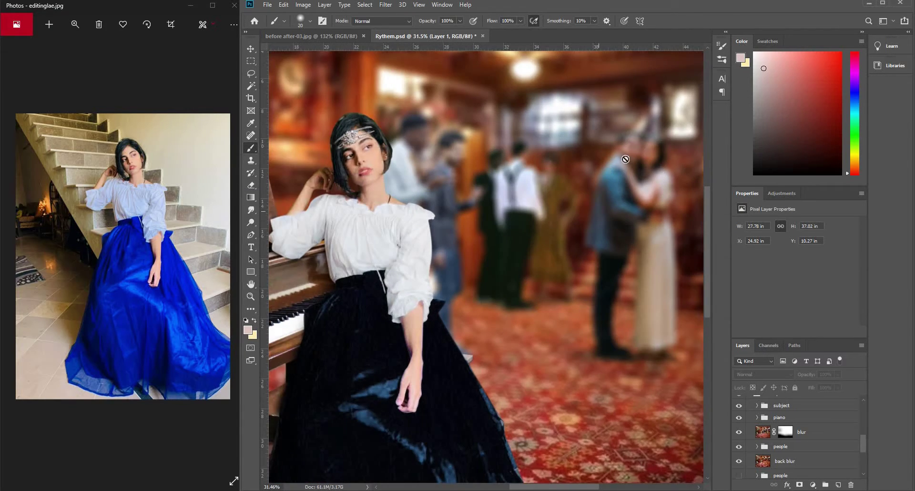
- Compare the sharp woman and piano with the blurred background, both up close and across the whole composite
scroll(625, 159, up, 1)
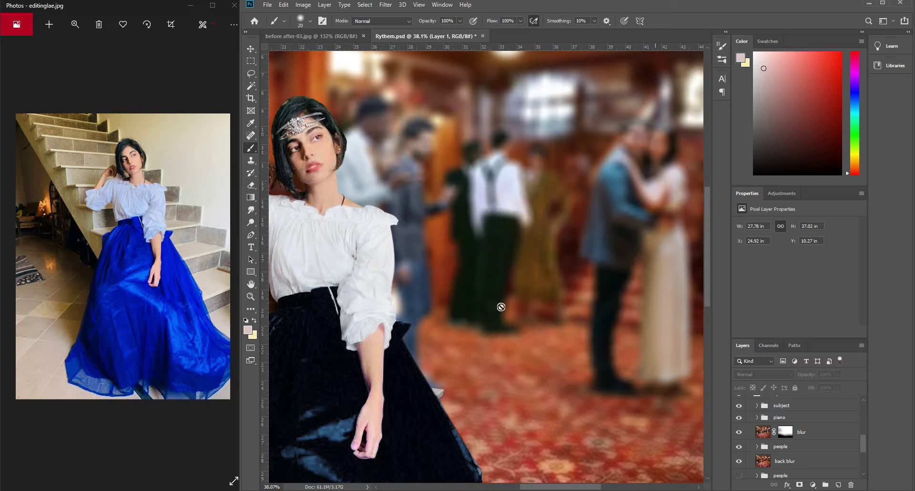
scroll(576, 316, down, 4)
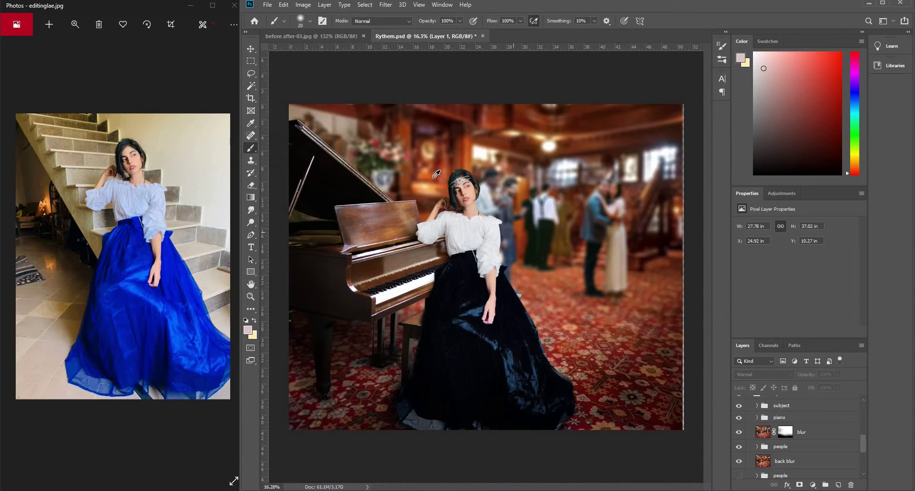
scroll(459, 193, up, 6)
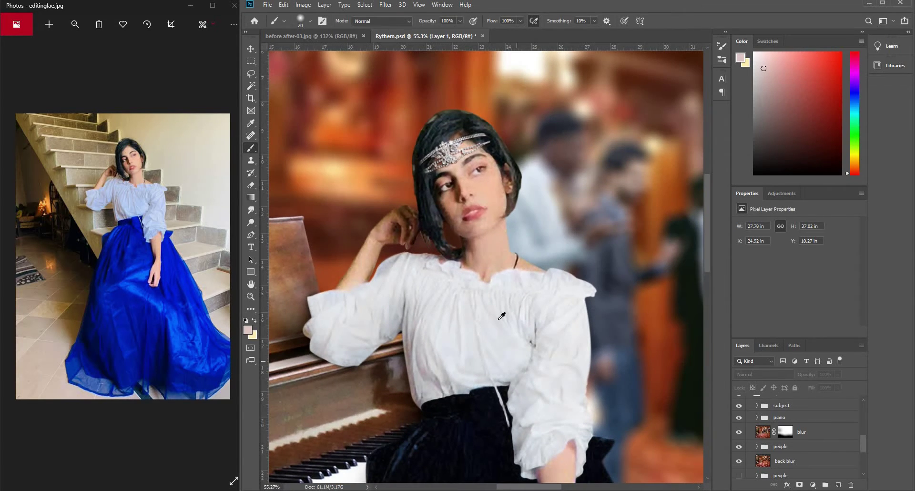
scroll(501, 315, down, 5)
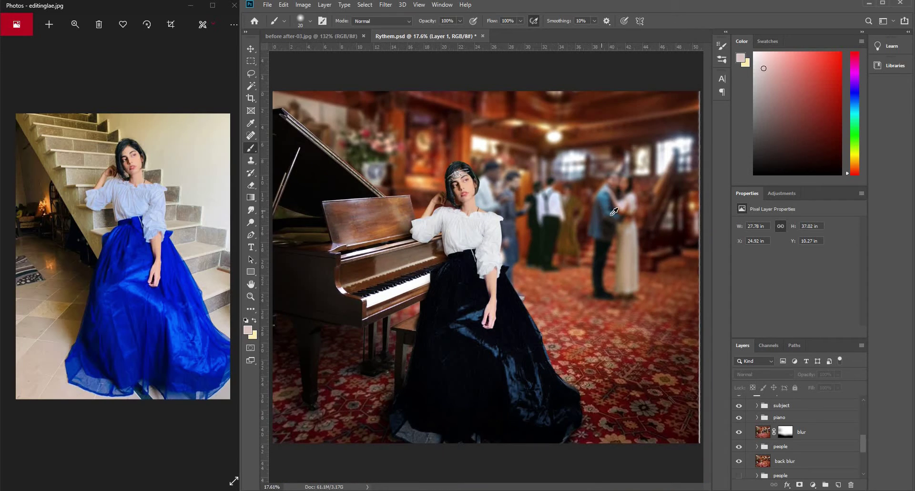
scroll(600, 225, down, 1)
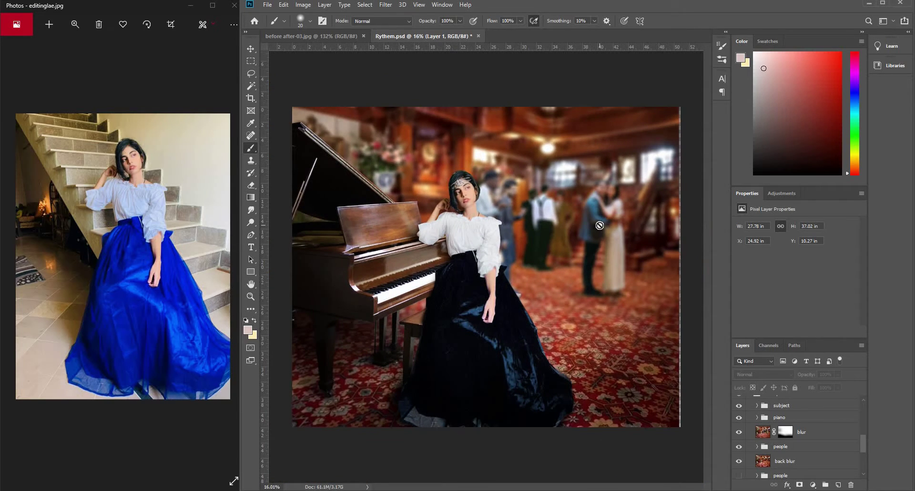
scroll(600, 224, up, 1)
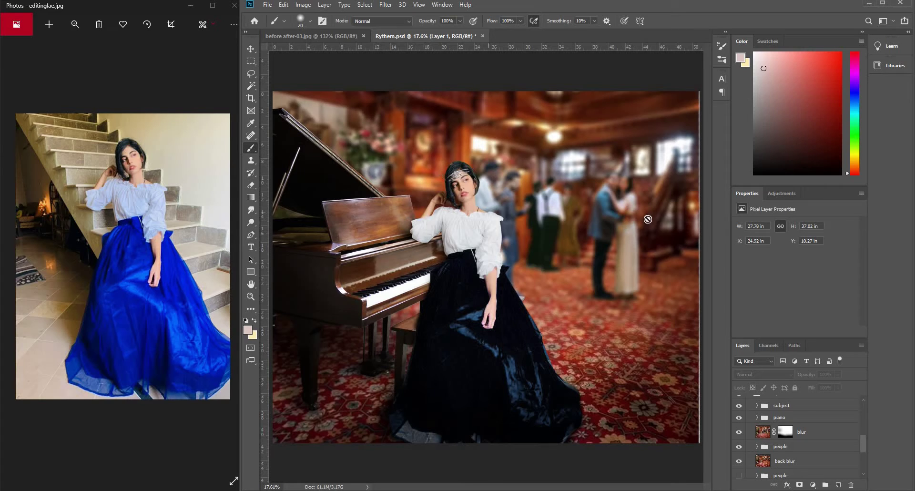
scroll(375, 256, up, 4)
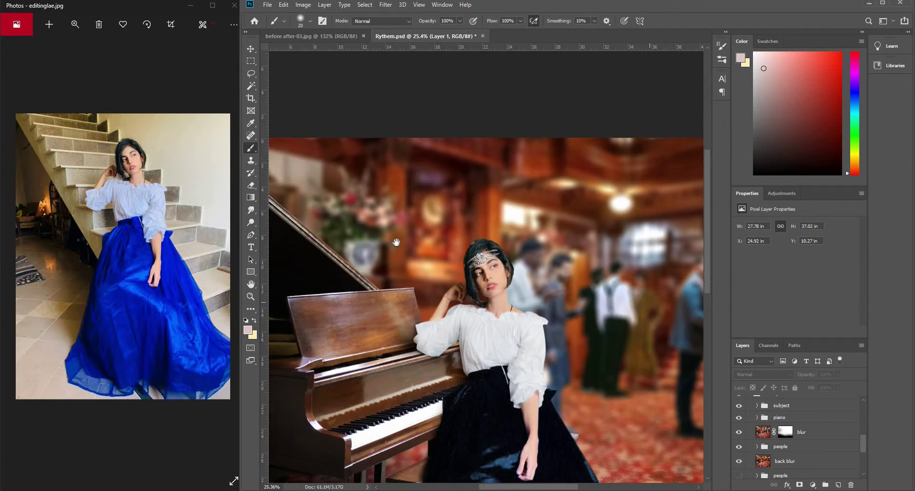
drag(396, 242, 358, 221)
scroll(578, 257, down, 3)
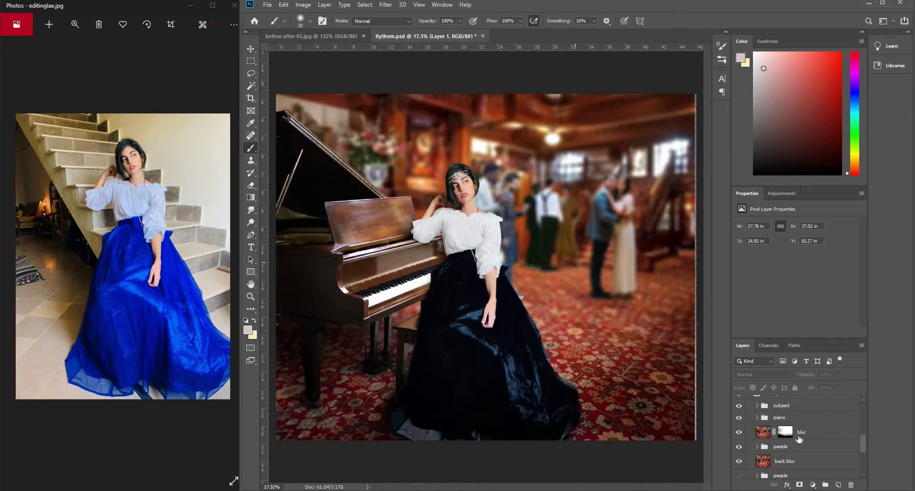
- Show and expand Group 8, and compare the composite with the group off and on
scroll(804, 454, up, 1)
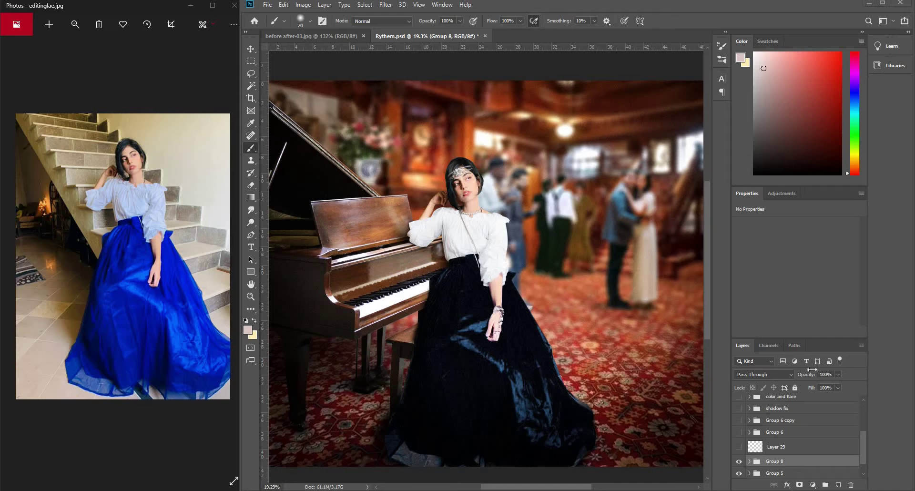
click(749, 462)
scroll(800, 443, down, 2)
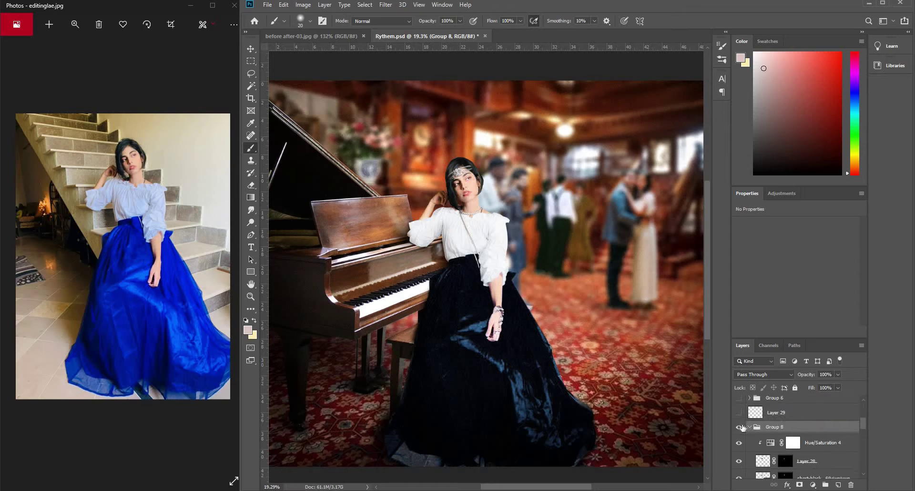
click(739, 426)
click(738, 426)
- Look through Group 8's hair and adjustment layers and compare the woman's face with the group off and on
scroll(513, 248, up, 3)
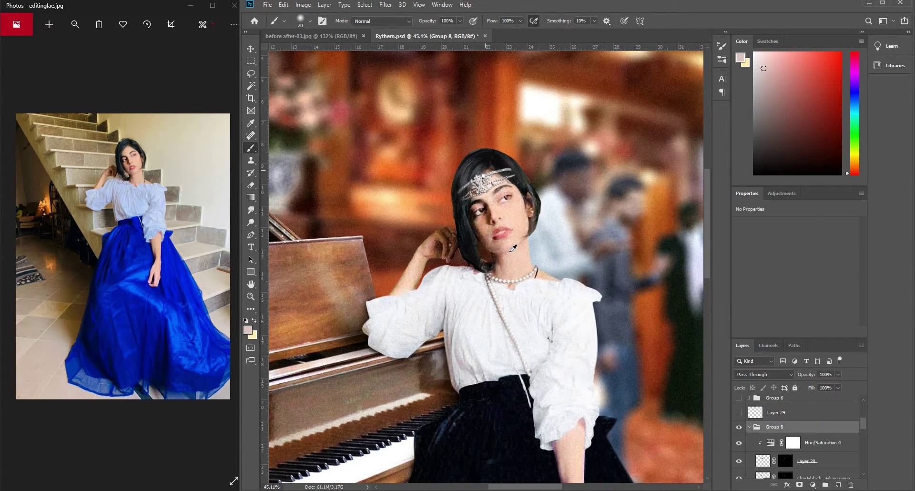
scroll(497, 246, up, 4)
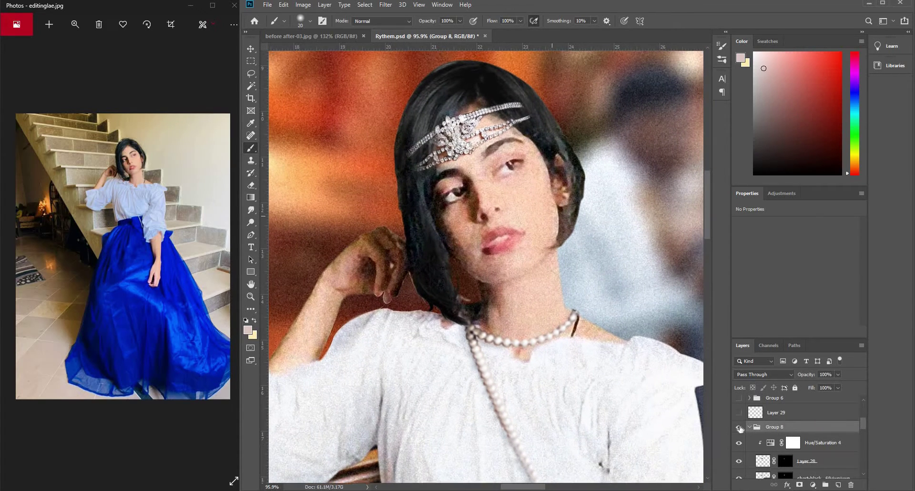
click(739, 428)
scroll(533, 195, up, 2)
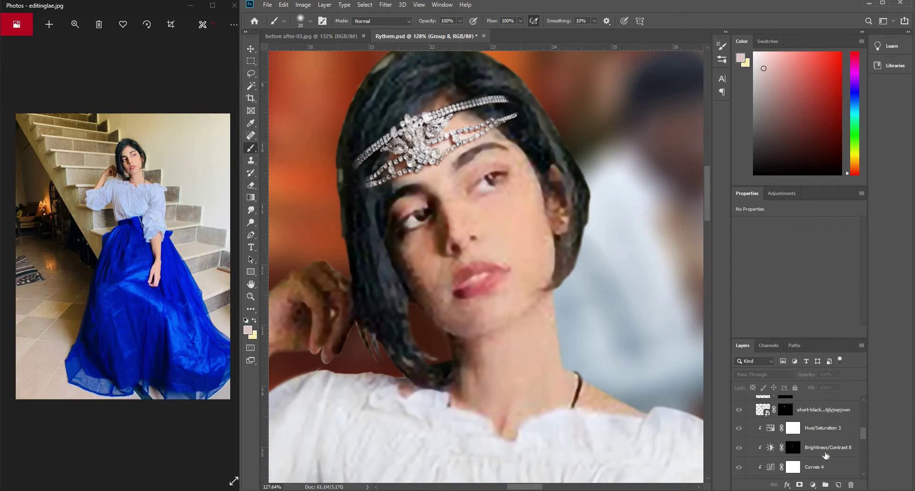
scroll(805, 429, up, 4)
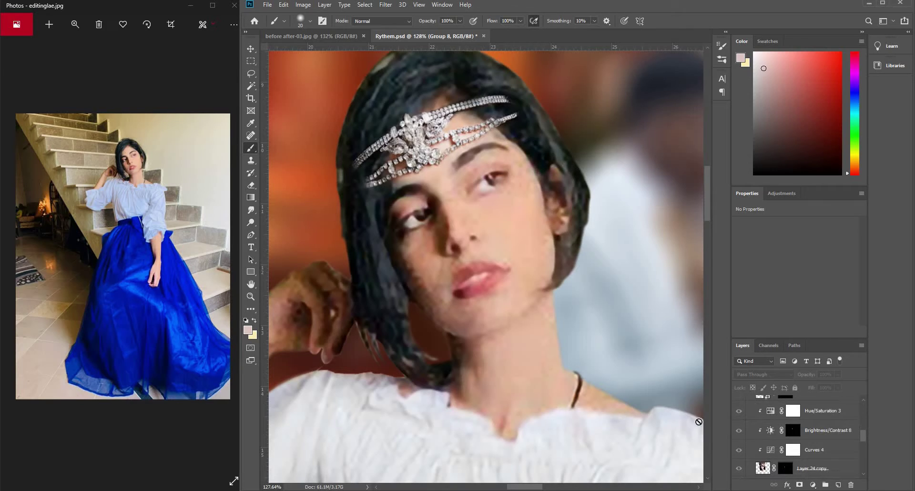
scroll(462, 172, up, 2)
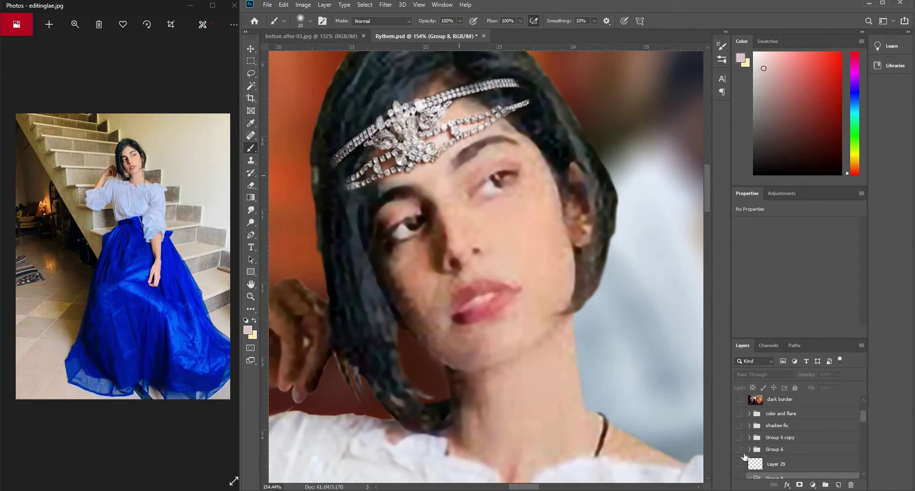
scroll(738, 437, down, 4)
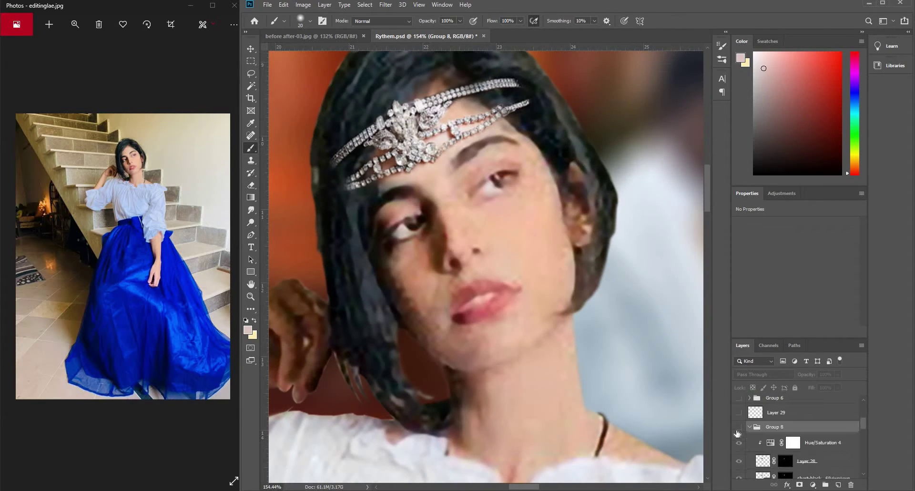
click(738, 427)
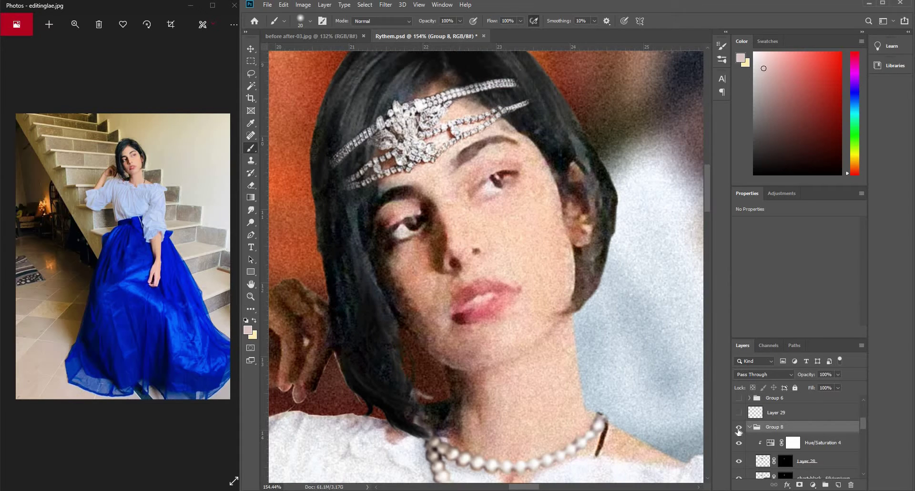
- Examine the facial skin and hair strands in close-up, comparing them with Group 8 hidden and shown
scroll(524, 198, up, 3)
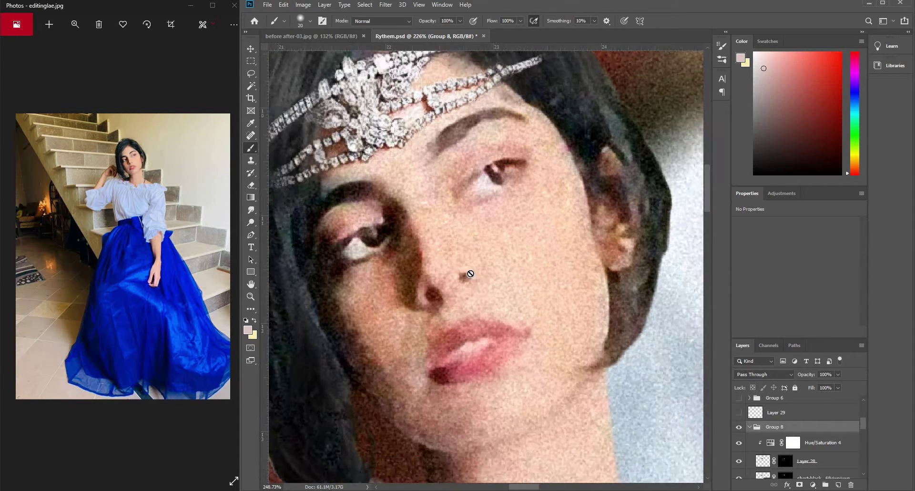
scroll(515, 265, down, 1)
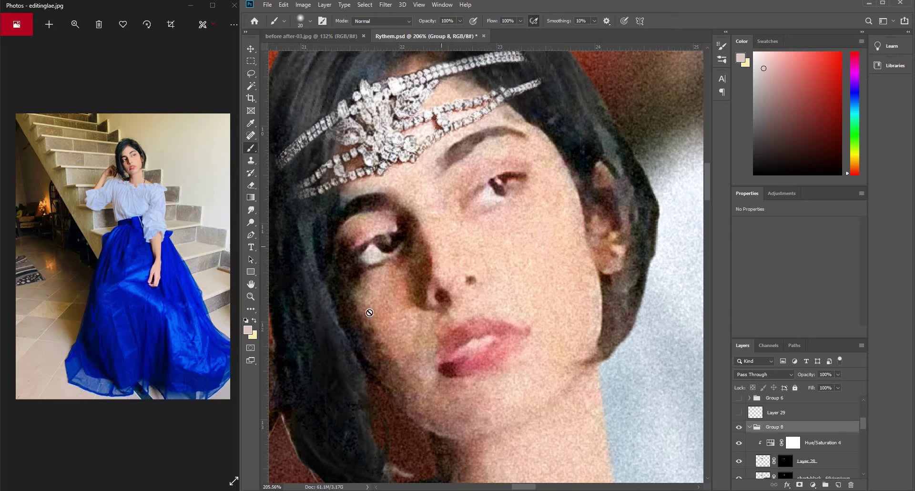
scroll(443, 310, down, 4)
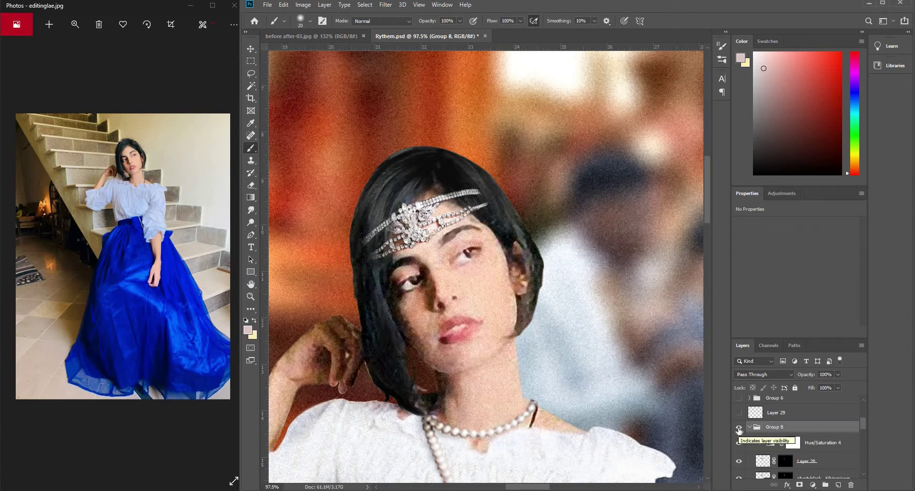
click(738, 428)
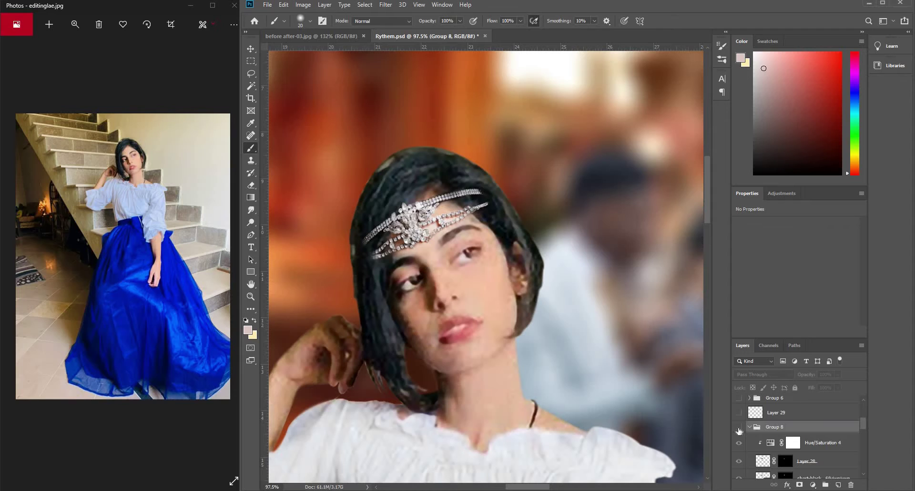
scroll(493, 312, up, 3)
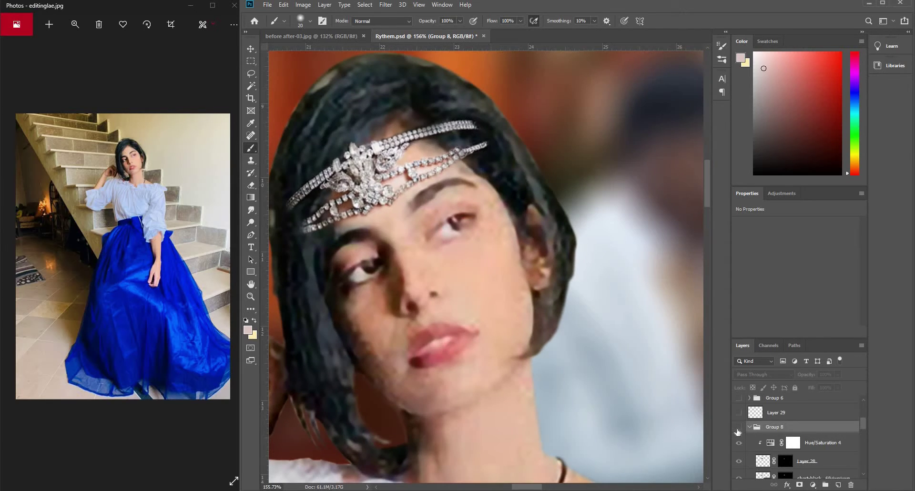
click(738, 427)
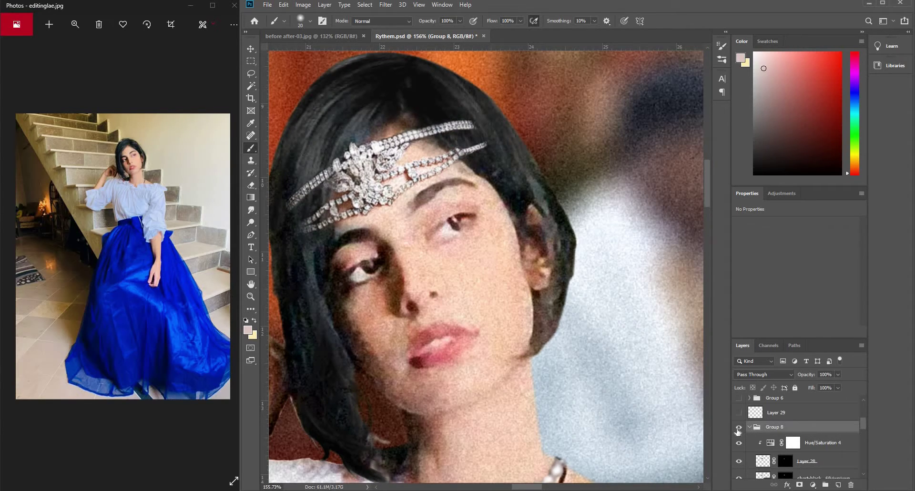
- Compare the woman's head, shoulders and surrounding background with Group 8 off and on
scroll(513, 375, down, 6)
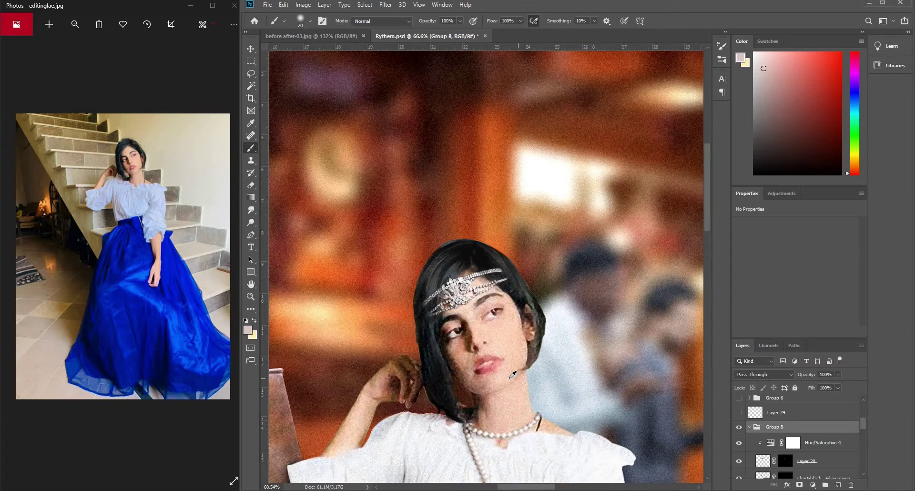
scroll(462, 282, up, 2)
scroll(463, 282, up, 1)
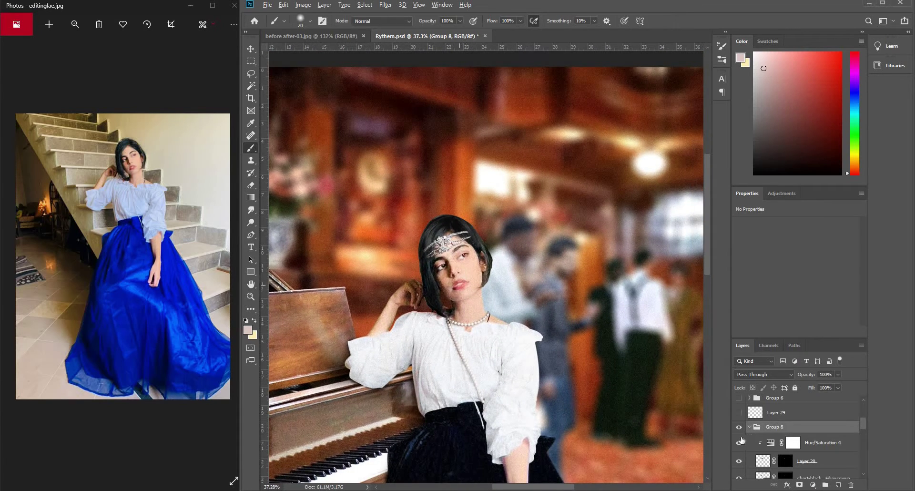
click(739, 429)
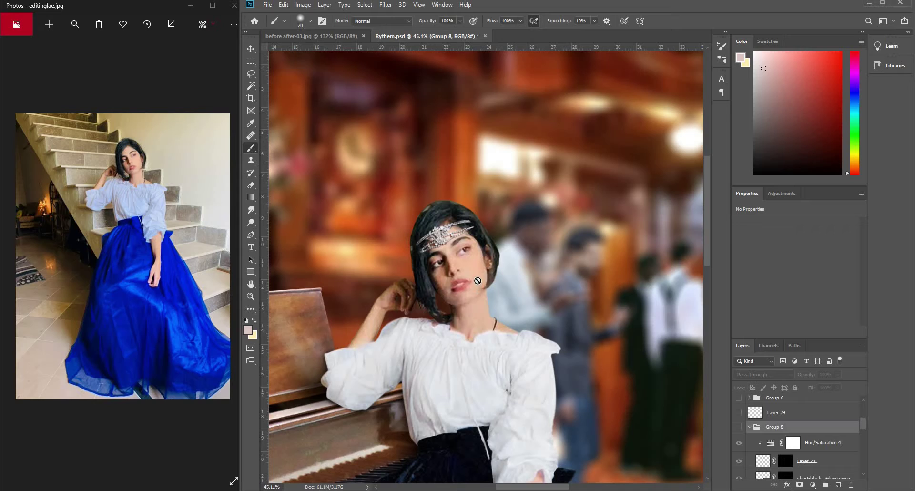
scroll(505, 291, up, 3)
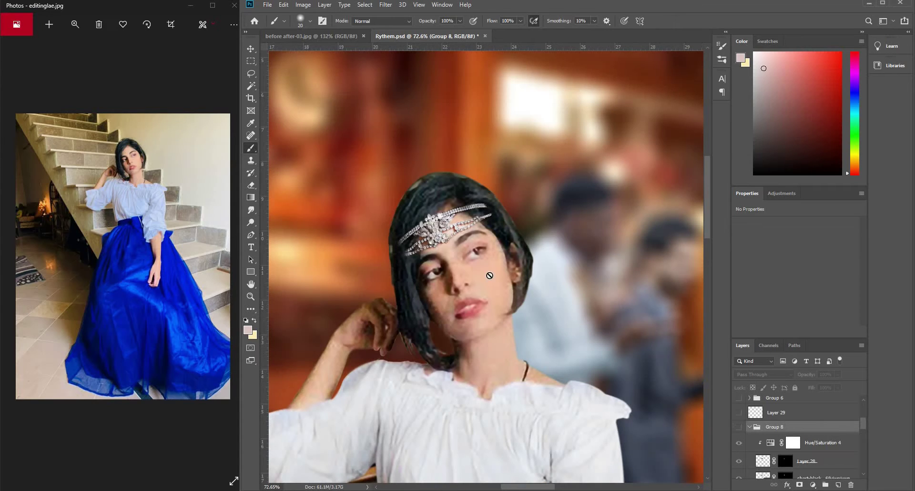
click(739, 427)
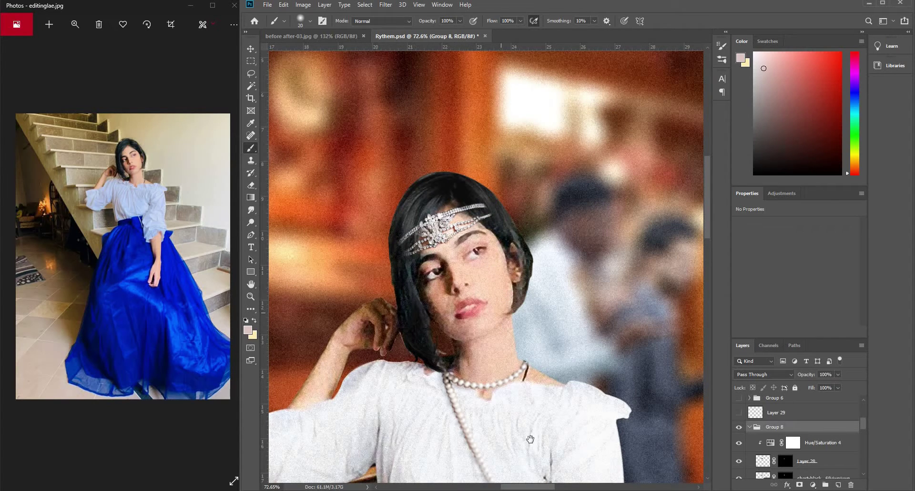
- Inspect the pearl necklace over the neck and blouse up close, comparing it with Group 8 off and on
scroll(530, 438, up, 3)
scroll(486, 267, down, 2)
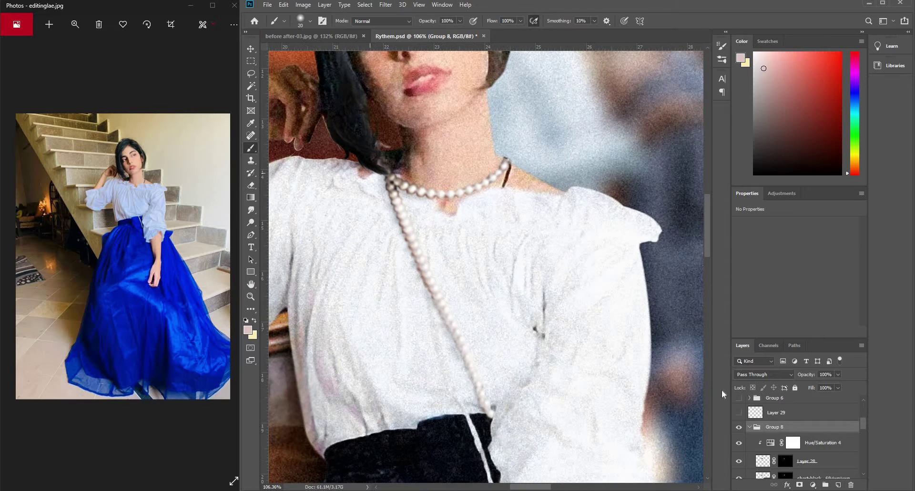
click(738, 427)
click(738, 427)
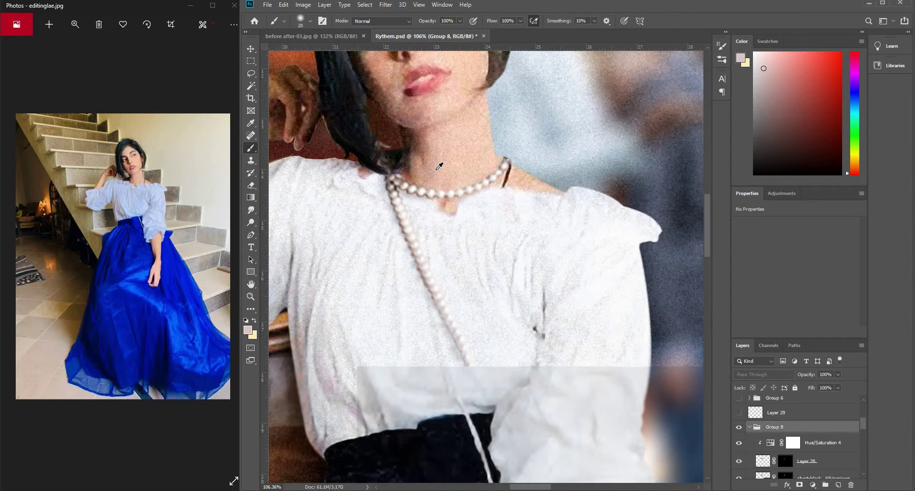
scroll(512, 282, up, 3)
scroll(523, 298, left, 2)
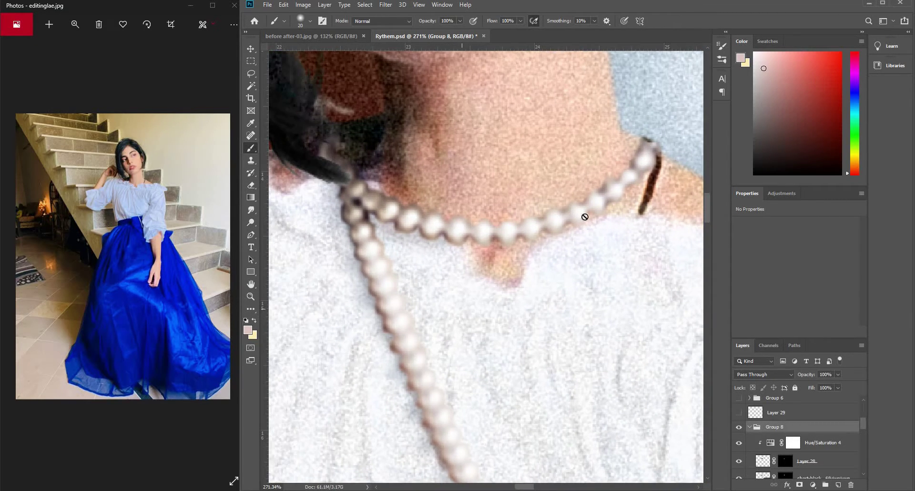
- Examine the long pearl strand across the blouse up close and against the whole piano scene
drag(444, 286, 367, 210)
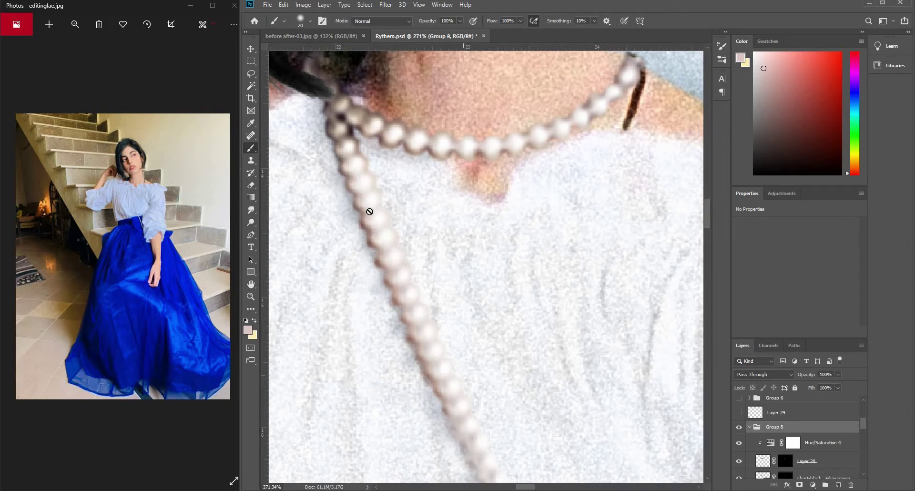
scroll(362, 190, down, 1)
scroll(410, 267, down, 6)
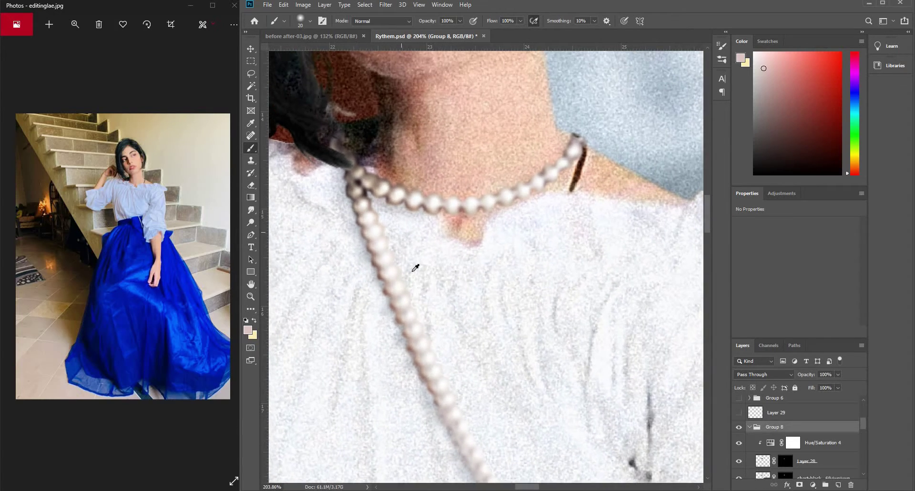
scroll(415, 268, down, 2)
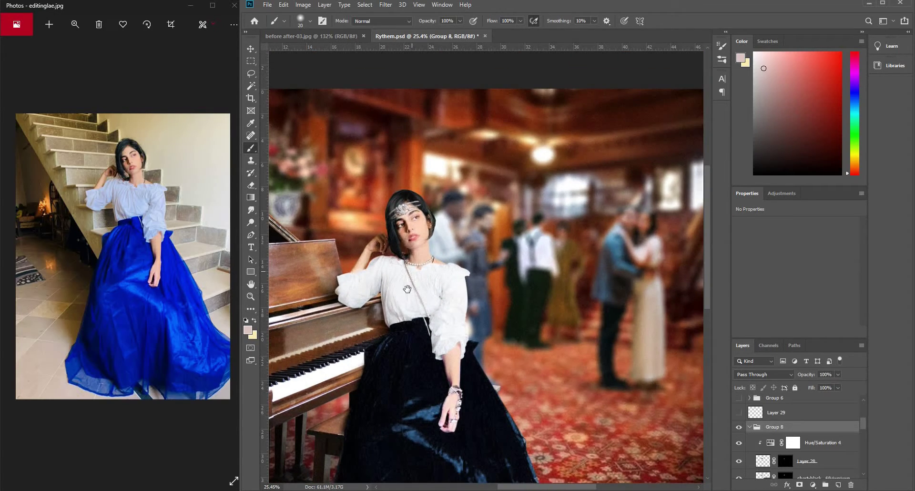
scroll(508, 258, up, 3)
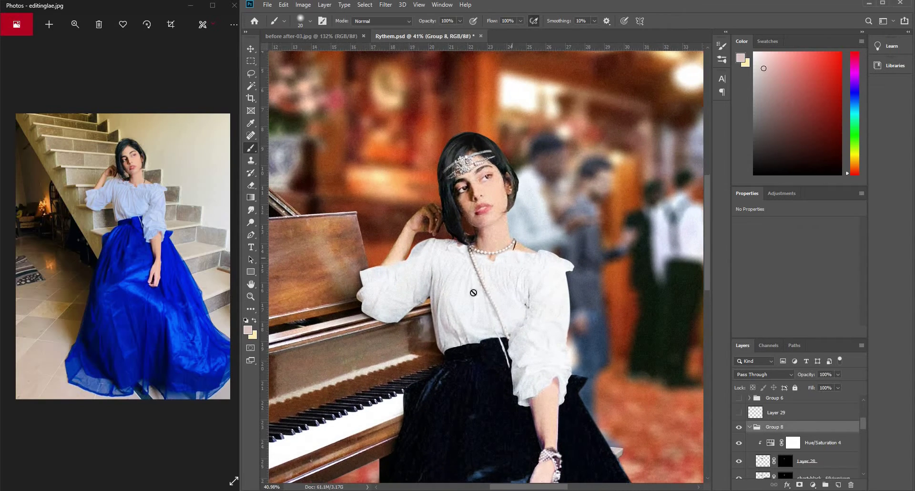
scroll(444, 259, up, 2)
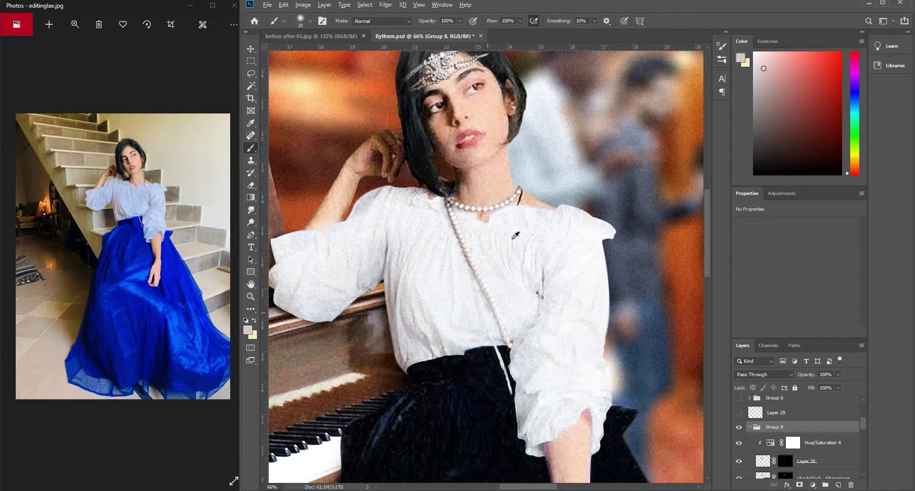
scroll(515, 235, down, 2)
scroll(463, 262, up, 2)
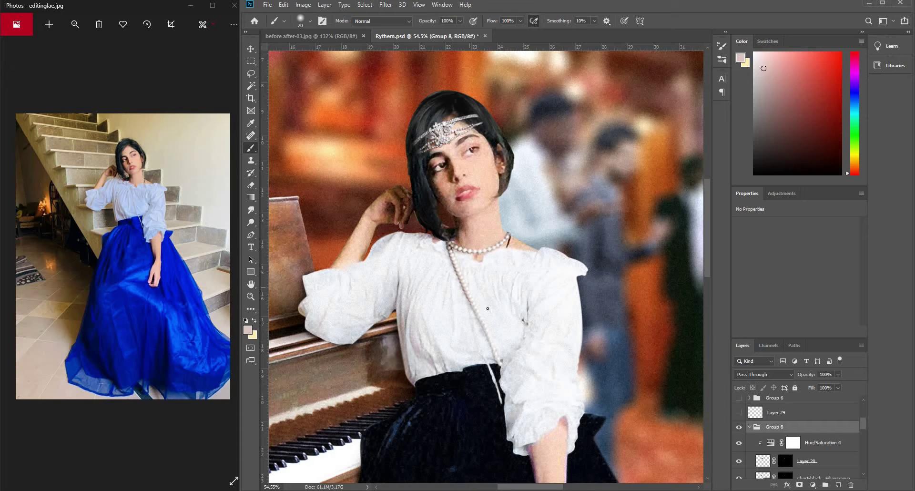
scroll(618, 200, down, 4)
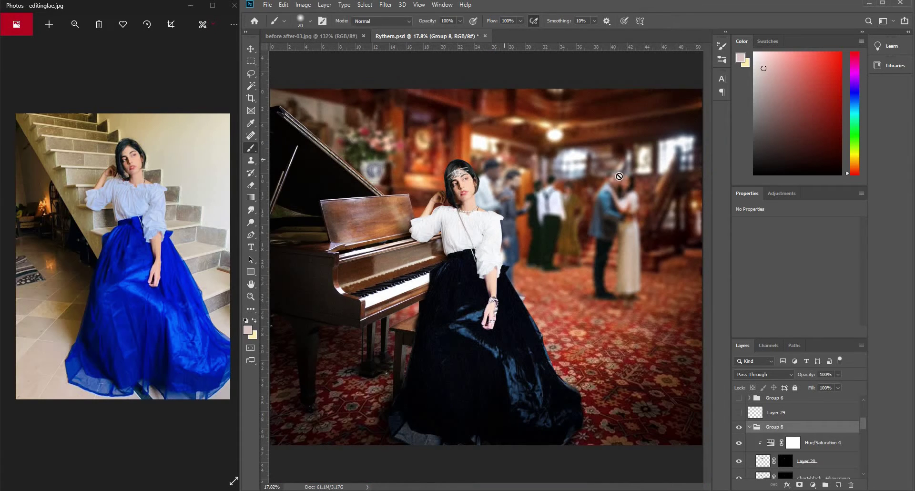
scroll(448, 190, up, 4)
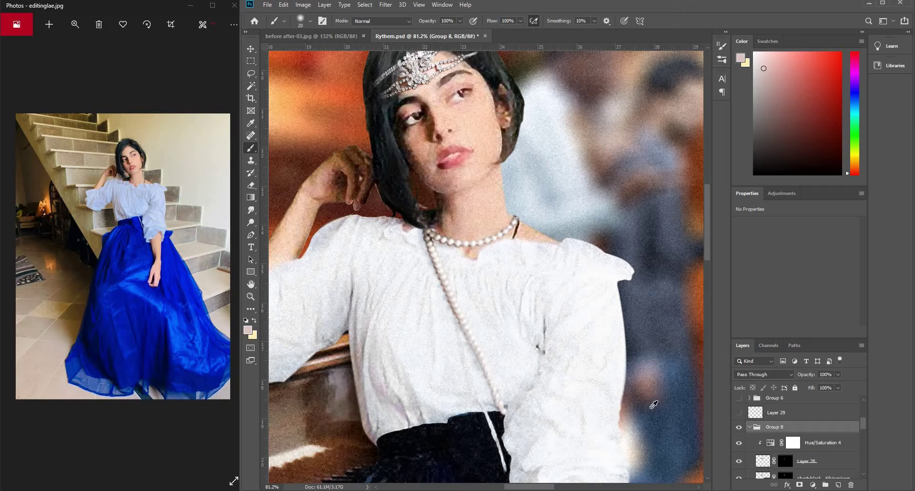
- Compare the woman's headpiece, necklace and blouse beside the piano with Group 8 hidden and shown
scroll(654, 404, down, 3)
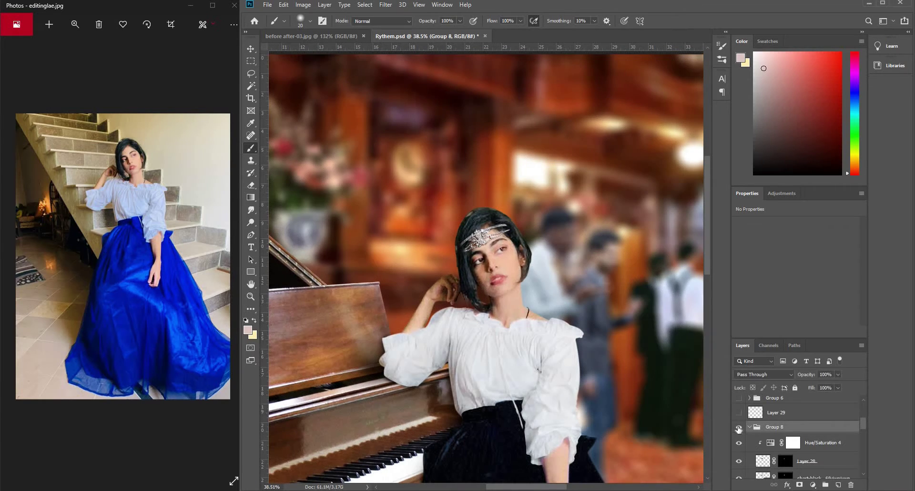
click(739, 429)
click(738, 429)
click(738, 429)
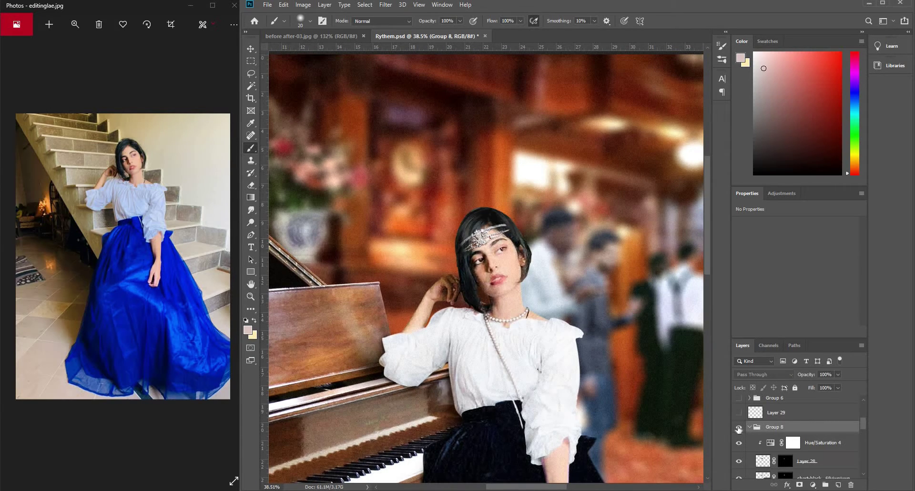
click(739, 429)
click(739, 429)
- Compare the lowered hand and skirt with Group 8 off and on, and inspect the wrist jewellery up close
scroll(740, 430, down, 5)
click(739, 429)
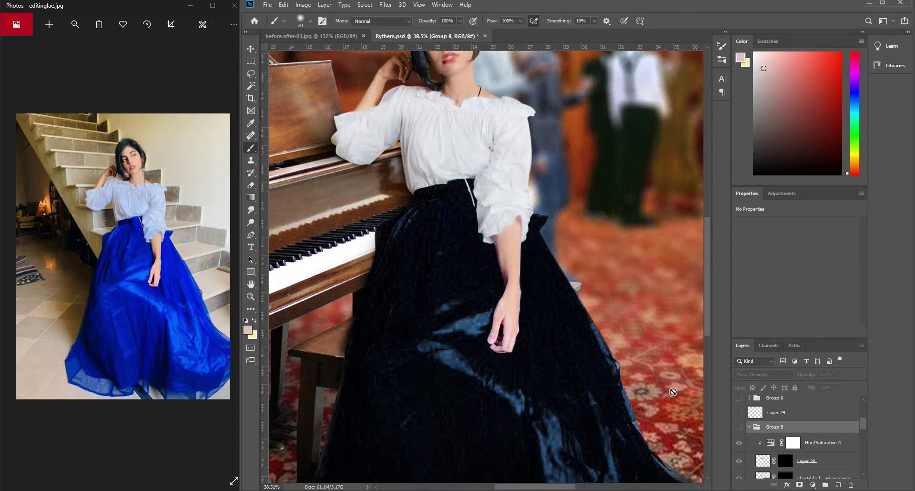
click(739, 429)
scroll(507, 305, up, 6)
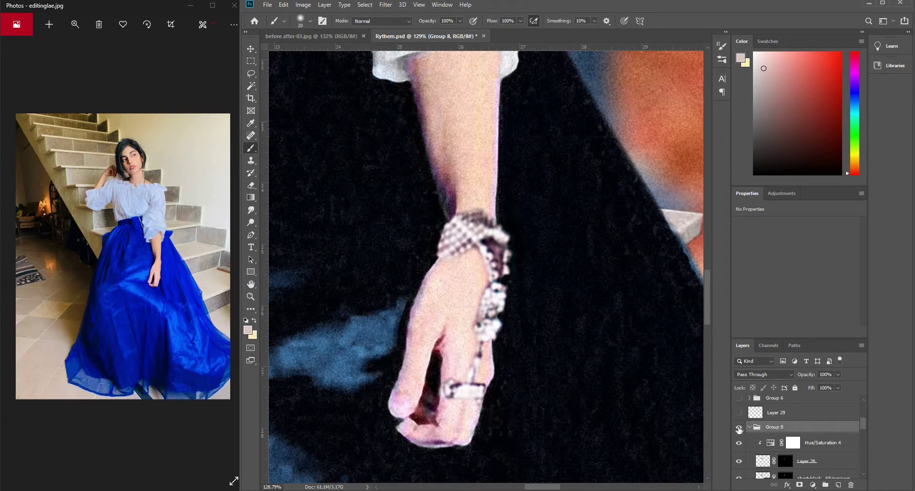
- Examine how the hand bracelet and ring blend with the arm, dark skirt and surrounding scene at several magnifications
scroll(524, 330, down, 8)
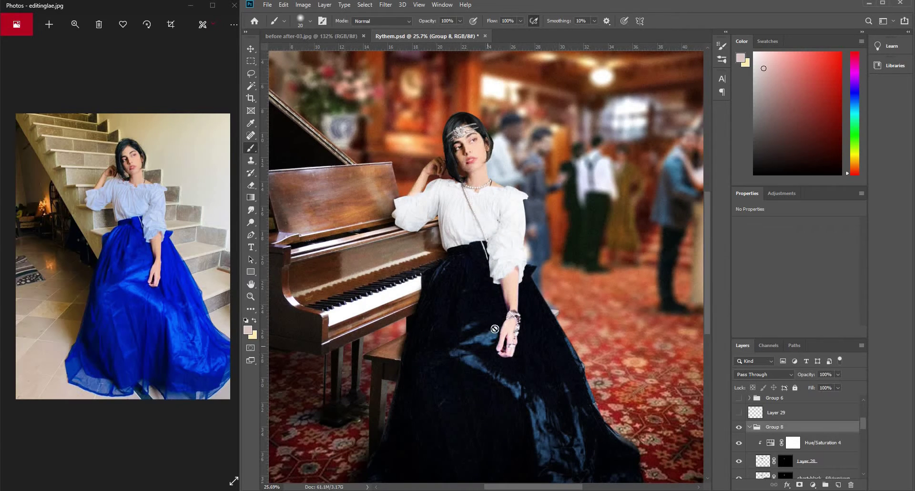
scroll(484, 278, down, 3)
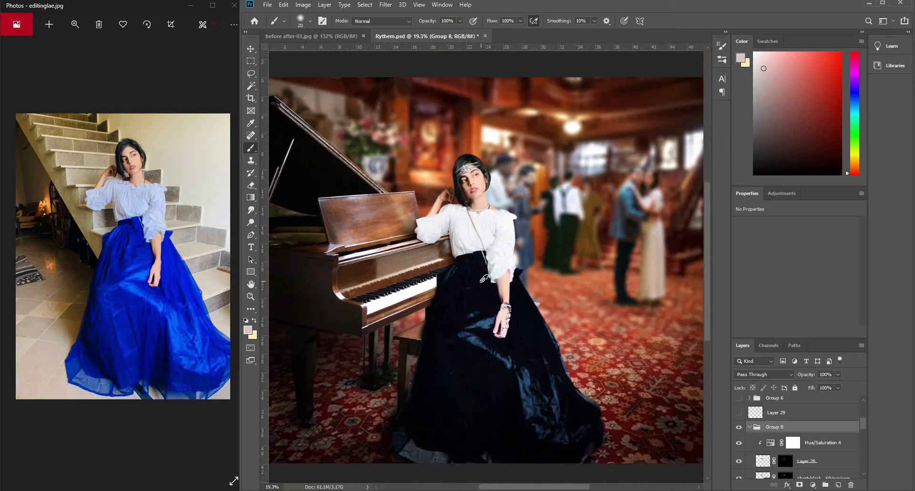
scroll(527, 209, up, 3)
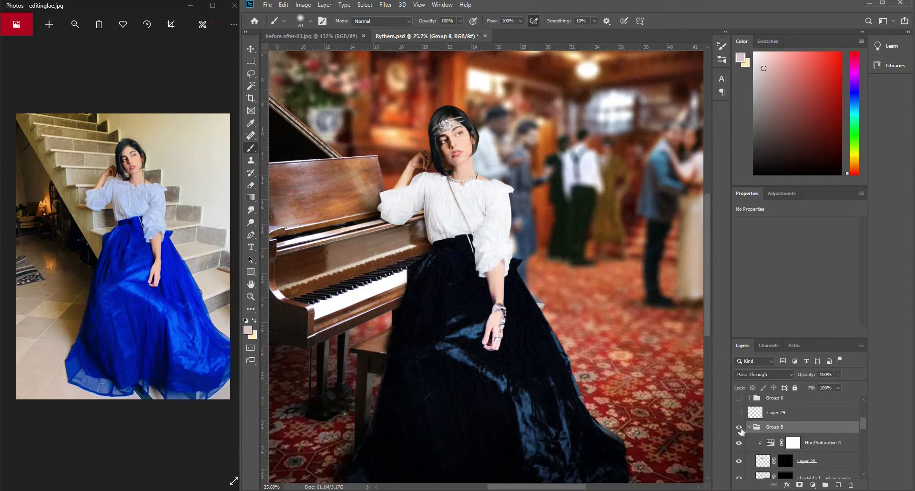
scroll(505, 346, down, 3)
scroll(491, 317, up, 3)
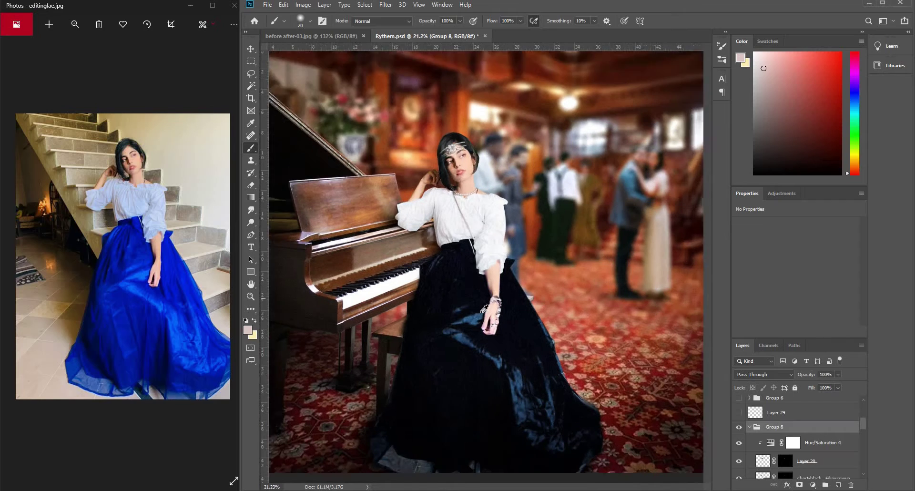
scroll(487, 303, down, 1)
scroll(487, 302, up, 4)
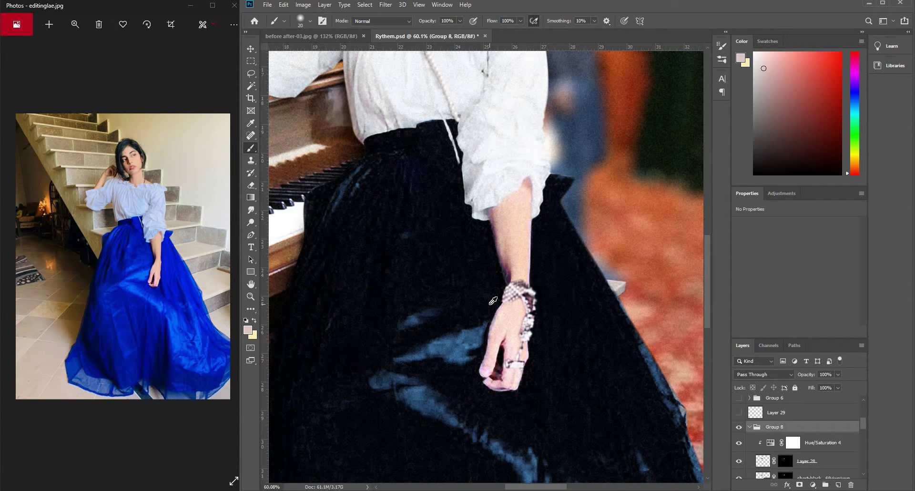
scroll(493, 301, up, 2)
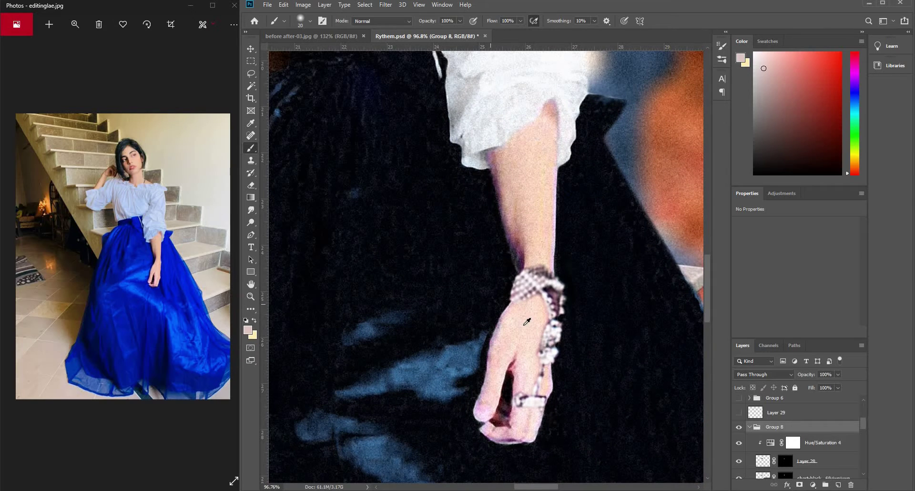
scroll(563, 328, down, 5)
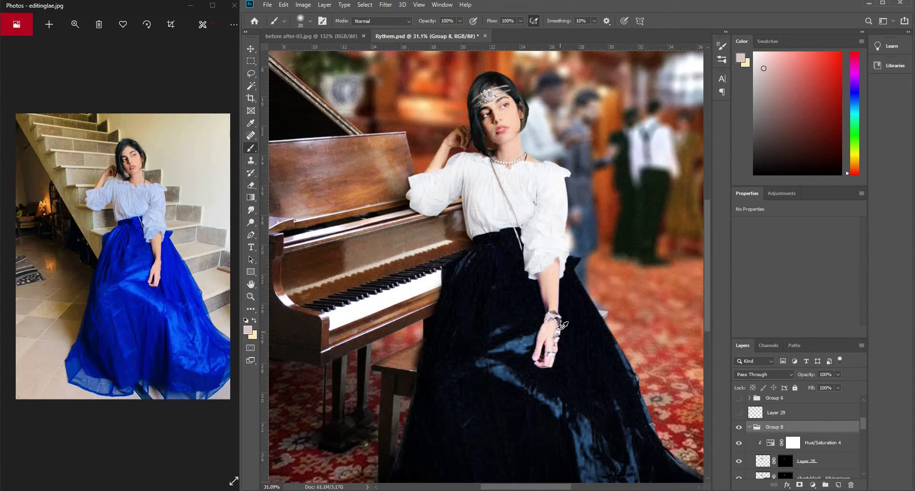
scroll(564, 328, down, 6)
scroll(466, 222, up, 3)
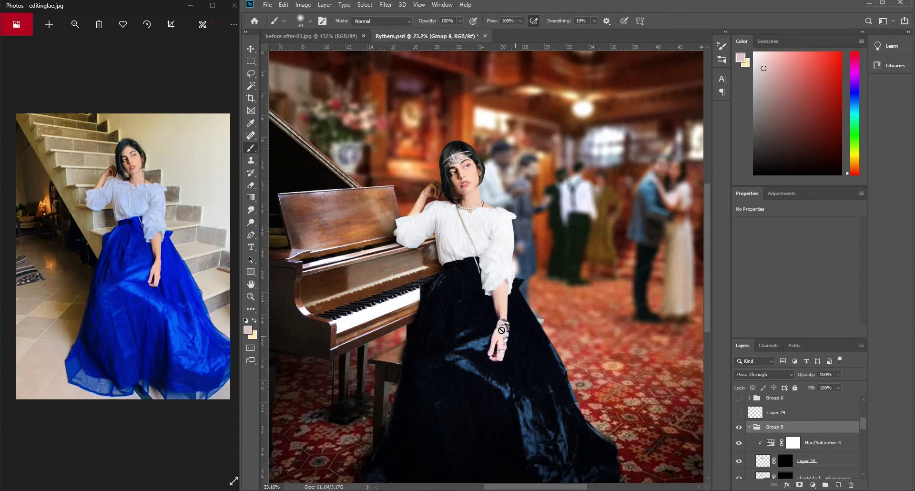
scroll(504, 325, up, 3)
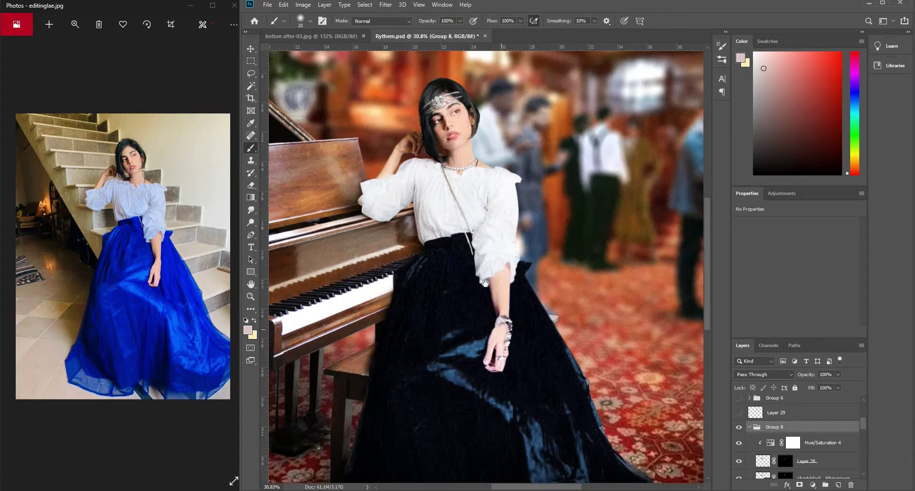
scroll(568, 311, up, 1)
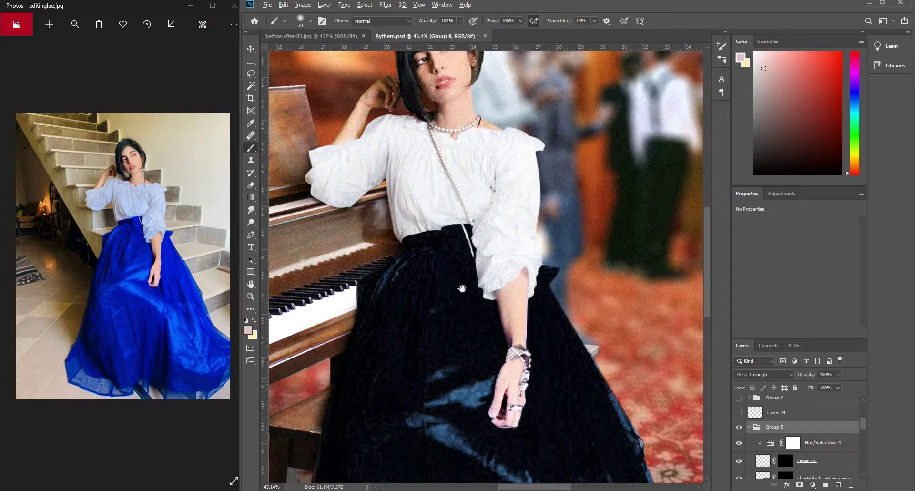
- Compare the piano and the leaning woman with Group 8 hidden and shown, including a close-up of the wood and keys
scroll(461, 288, down, 3)
drag(455, 259, 565, 264)
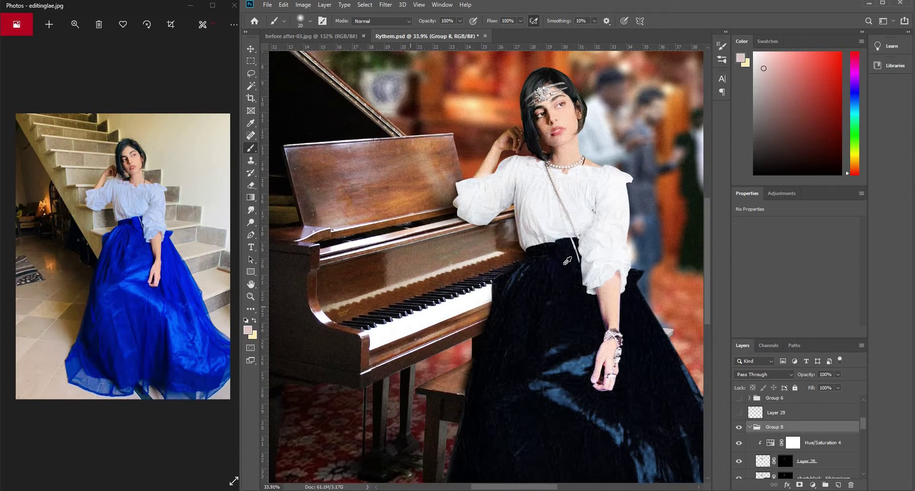
click(739, 427)
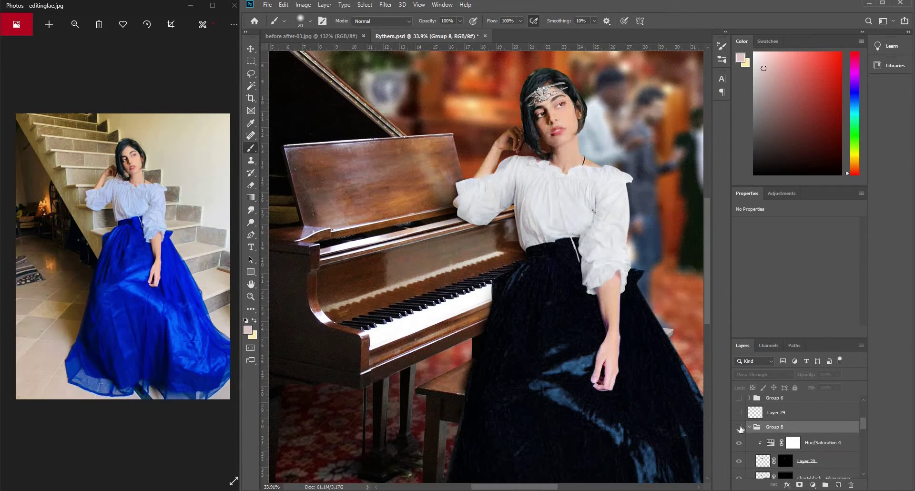
click(739, 427)
click(738, 427)
click(739, 427)
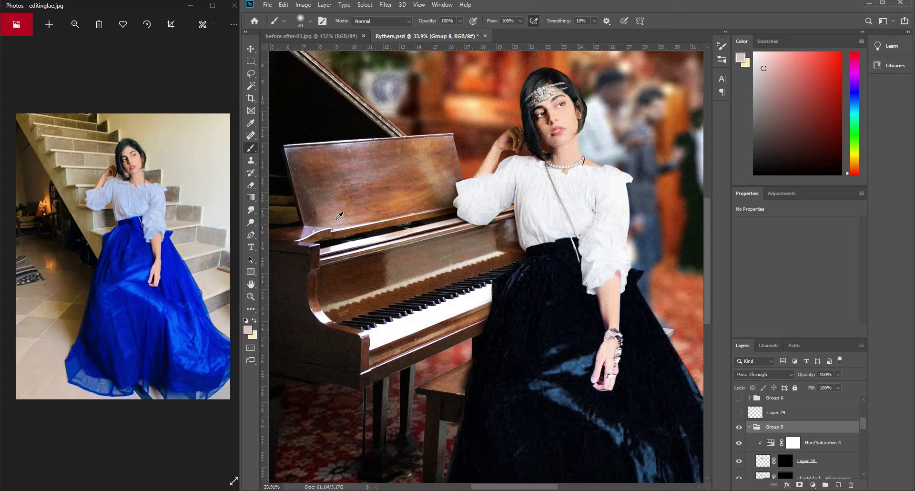
scroll(329, 216, up, 6)
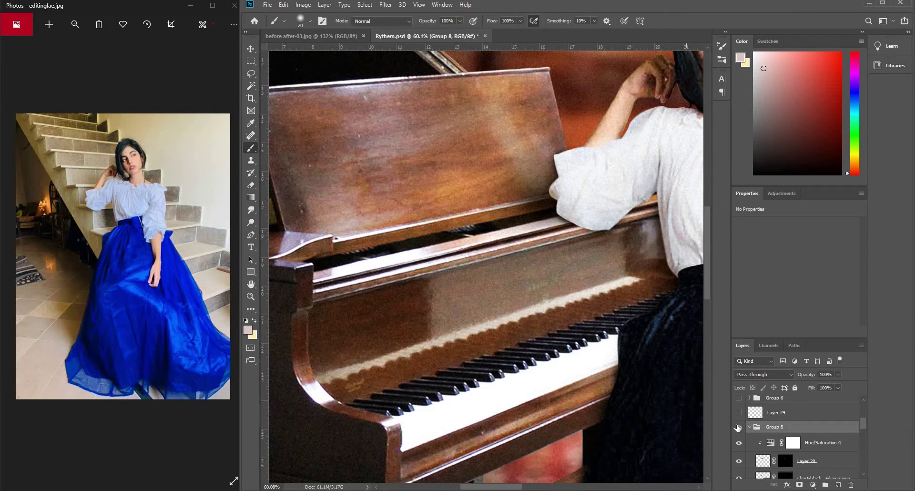
scroll(561, 333, down, 5)
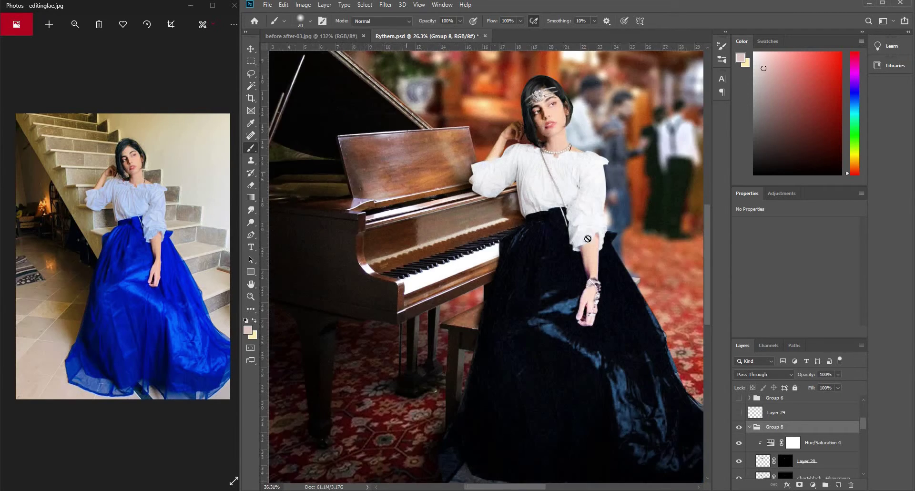
- Compare the entire composite with Group 8 off and on, leave the group shown, and review the full scene
click(739, 428)
click(739, 428)
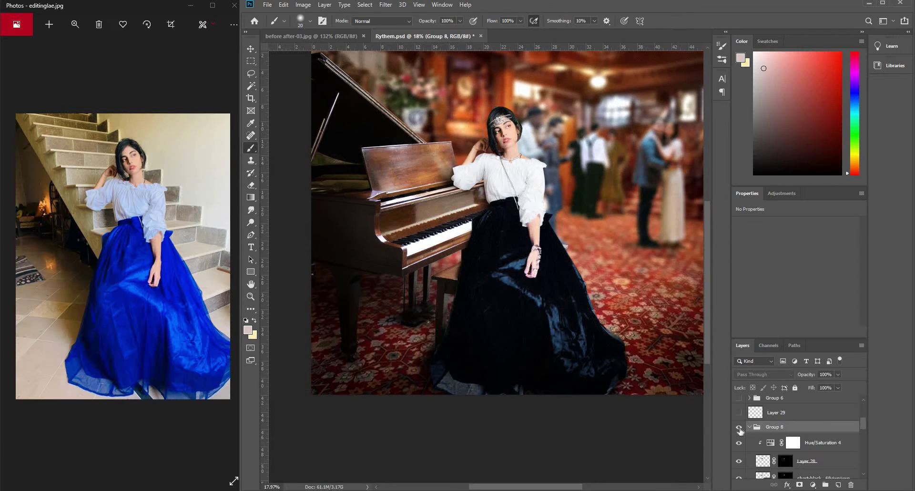
click(739, 428)
click(739, 428)
drag(560, 344, 529, 386)
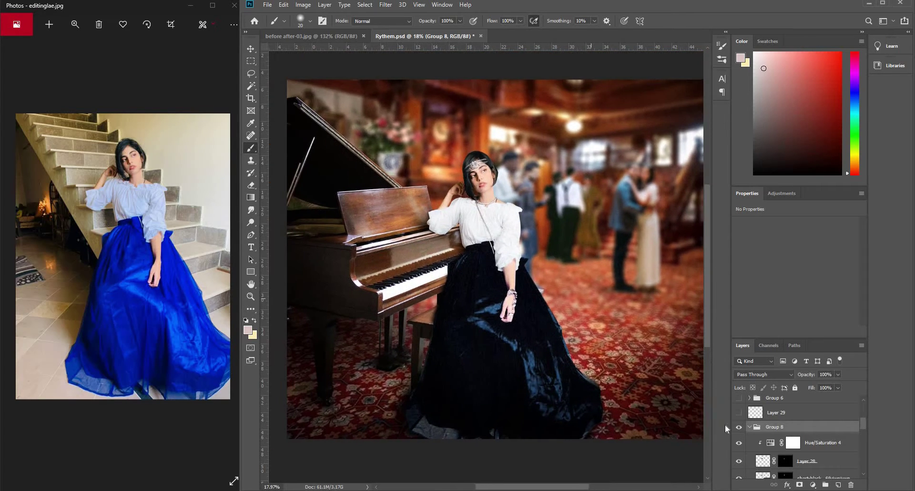
click(740, 428)
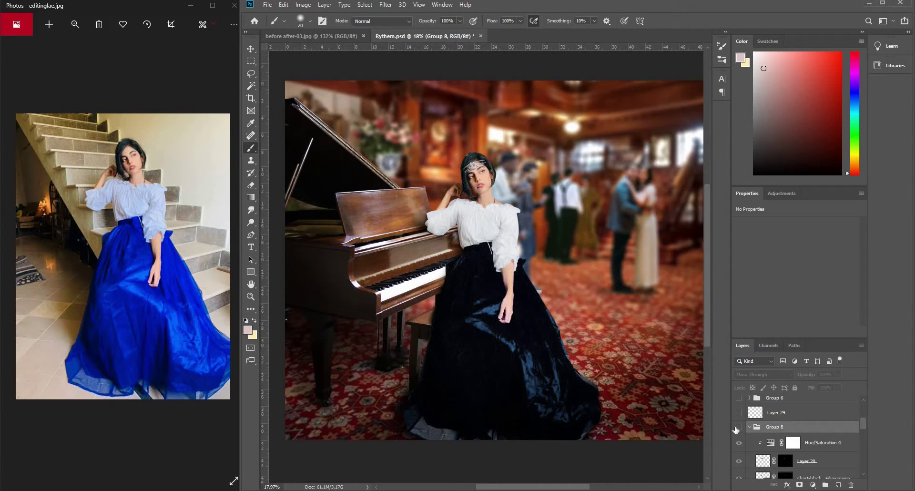
click(739, 428)
click(740, 428)
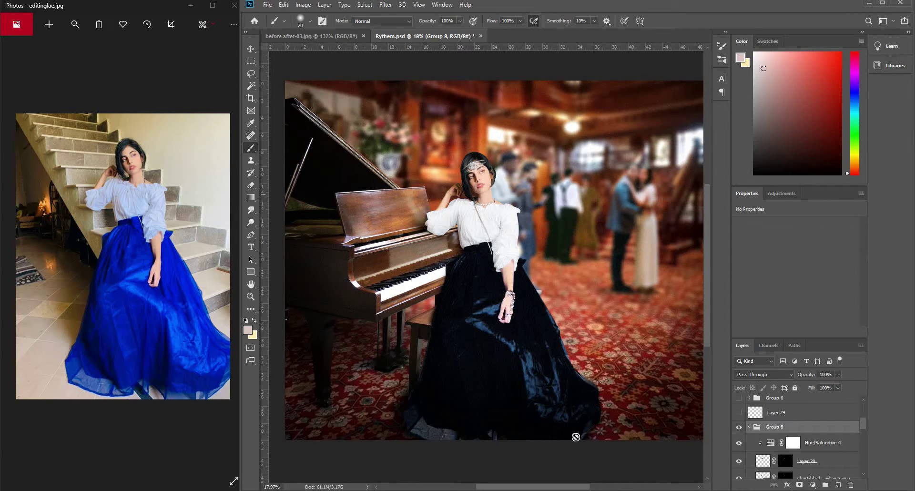
click(739, 427)
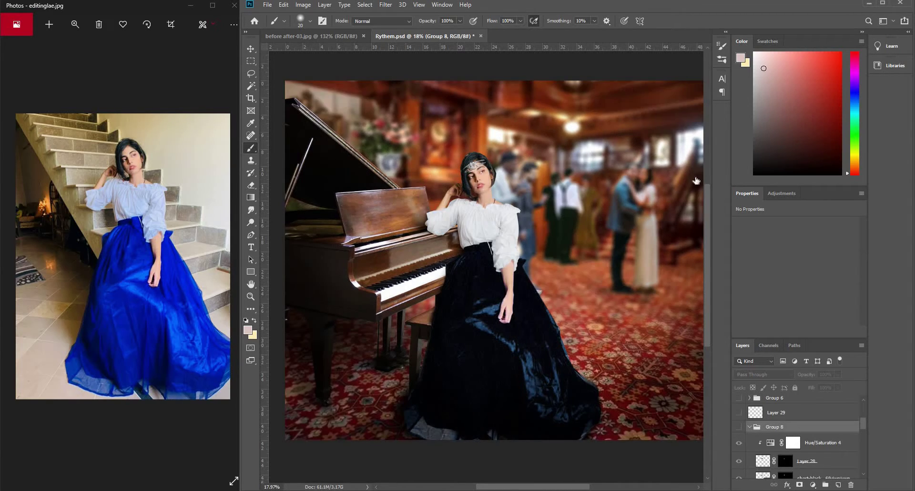
key(ctrl+comma)
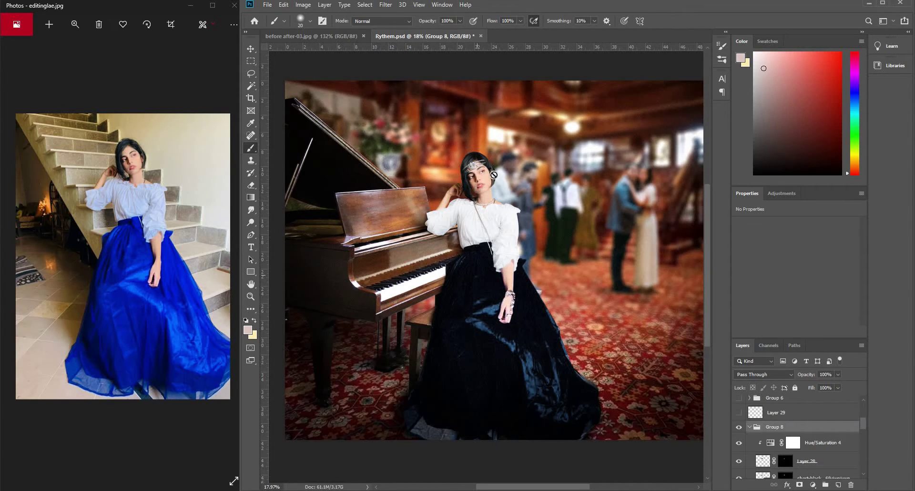
scroll(481, 176, up, 3)
scroll(481, 175, down, 4)
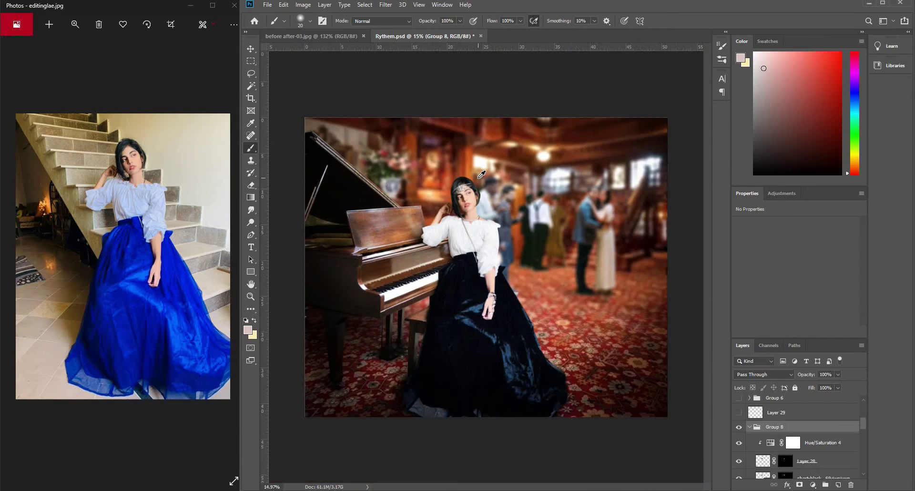
scroll(620, 143, up, 1)
scroll(675, 125, down, 1)
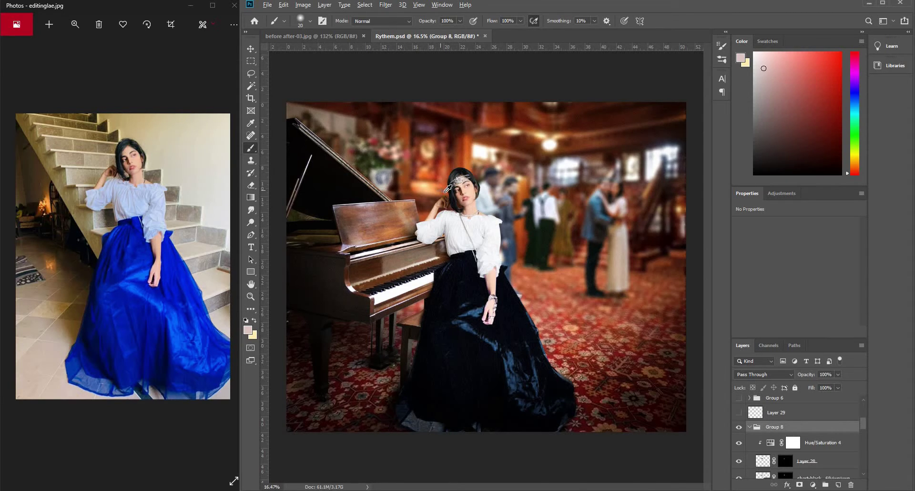
- Show Layer 29 and compare the woman's neckline, pearls and hair ends with that layer off and on up close
scroll(448, 188, up, 3)
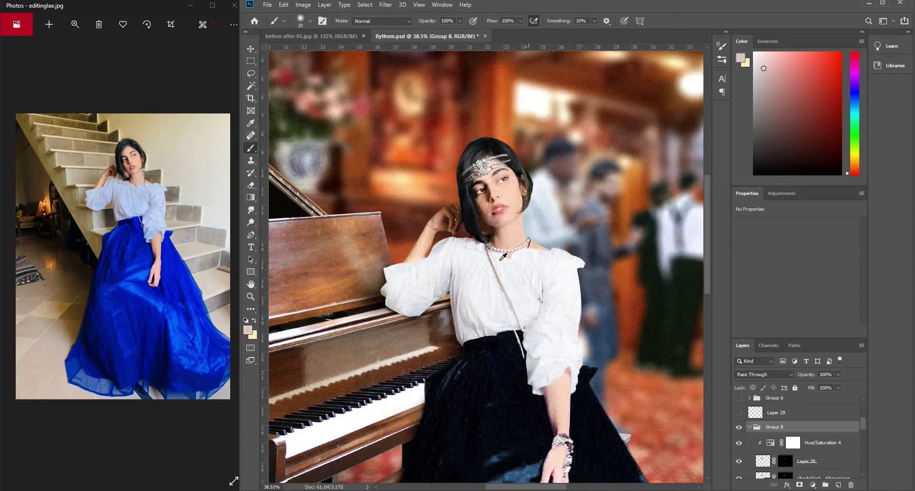
scroll(631, 144, down, 3)
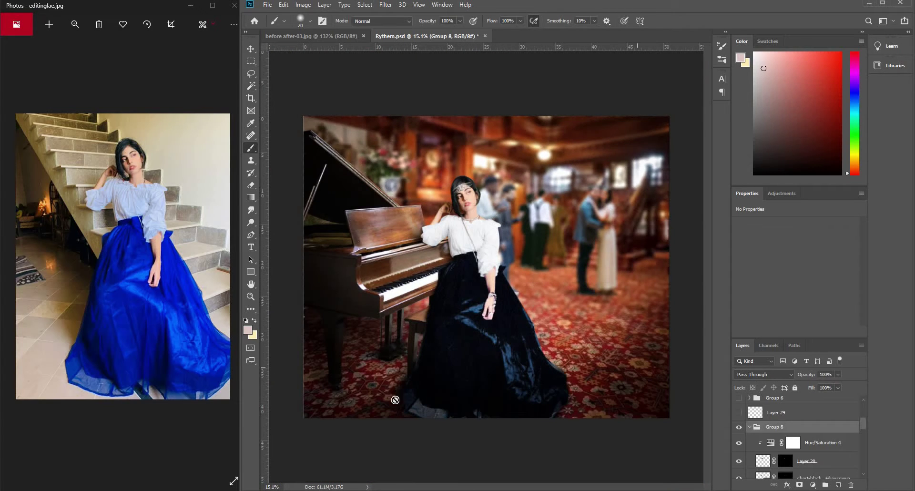
scroll(553, 319, up, 2)
scroll(613, 219, down, 2)
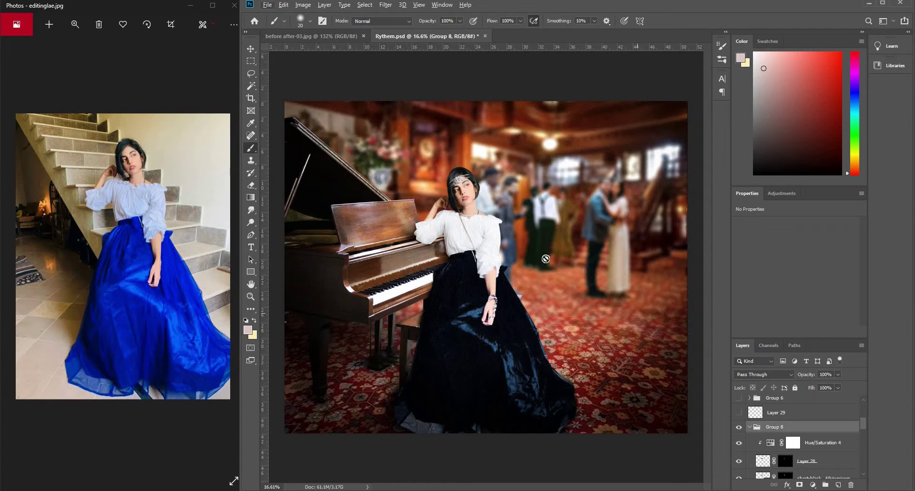
scroll(751, 433, up, 2)
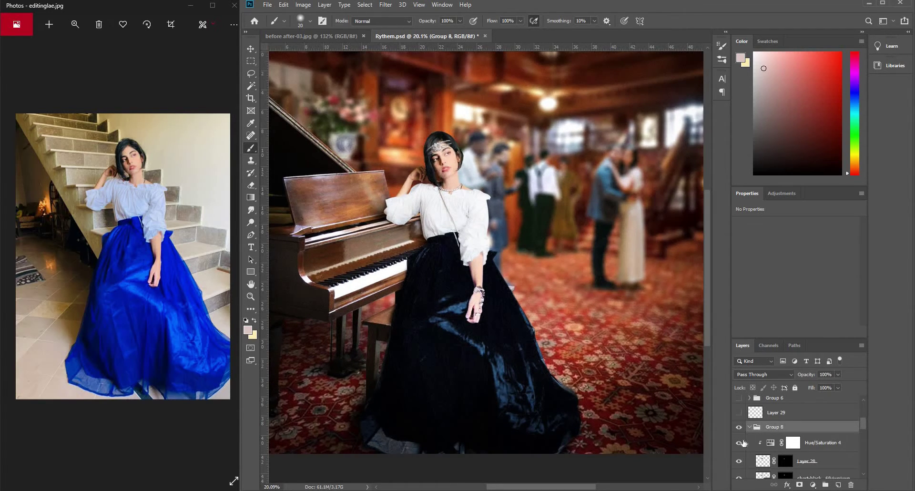
scroll(743, 443, up, 2)
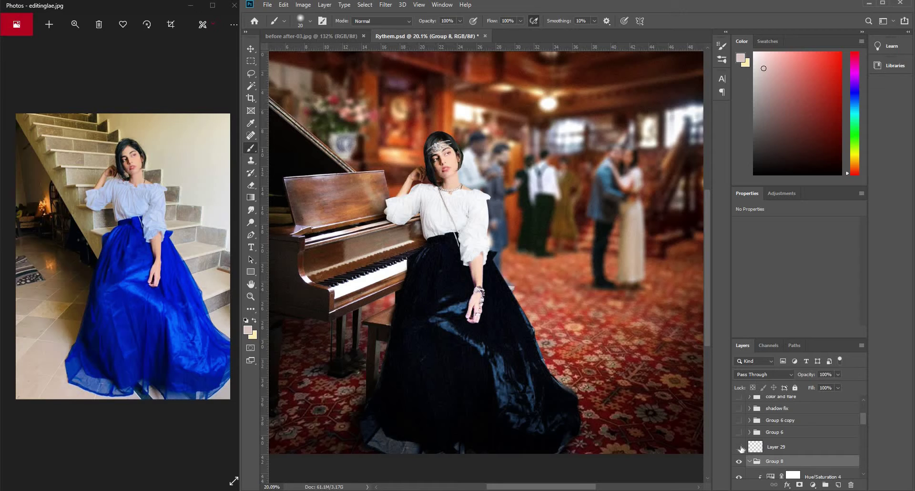
scroll(434, 168, up, 10)
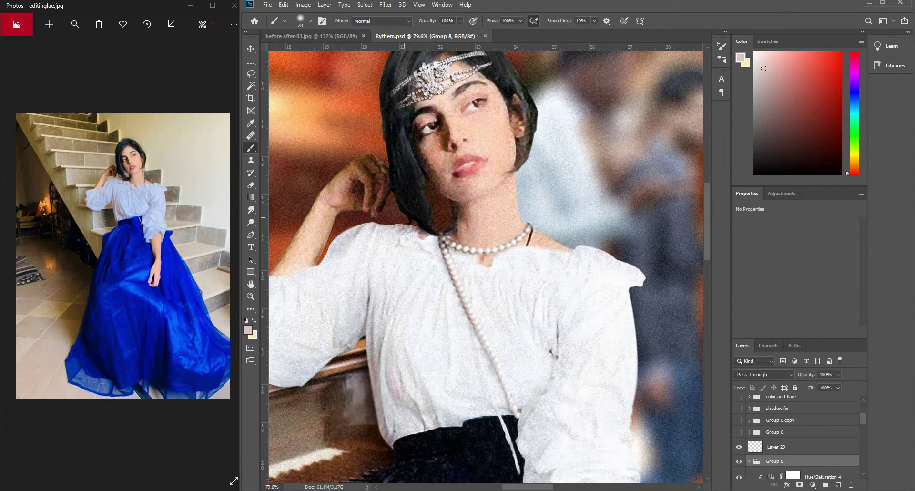
scroll(376, 201, up, 4)
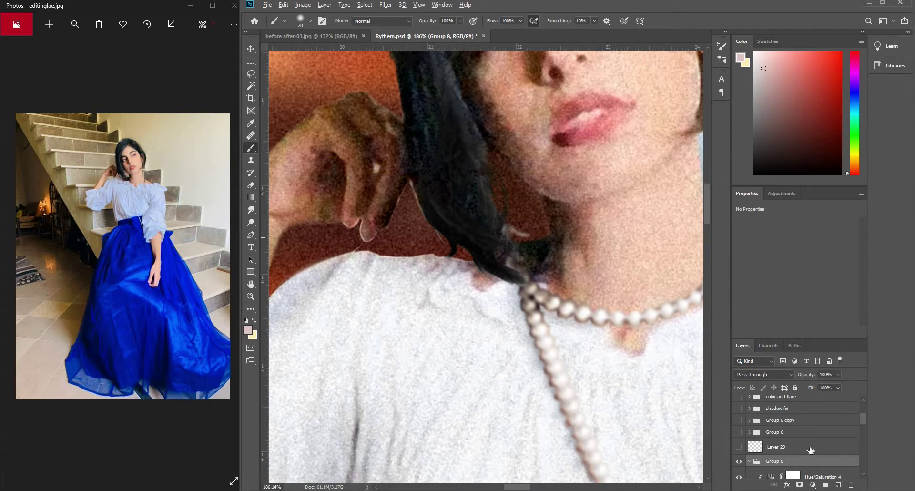
key(ctrl+0)
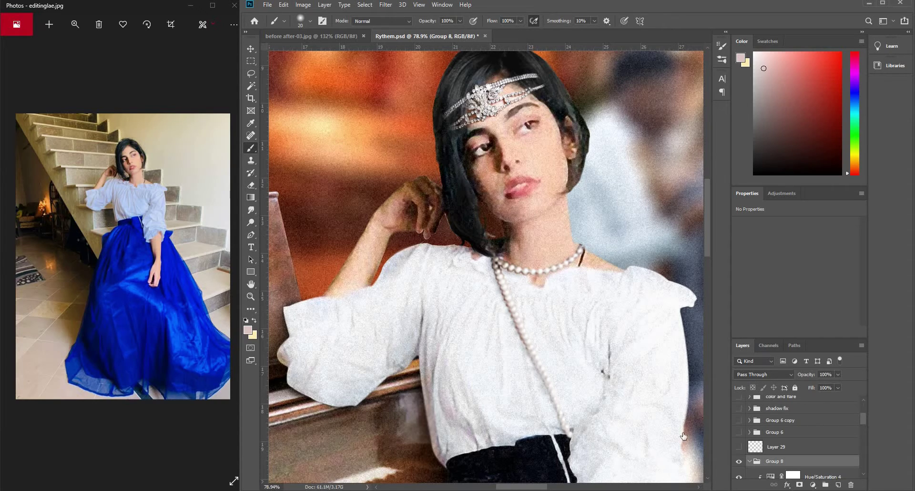
click(739, 447)
- Show Group 6 and compare the whole scene with the group off and on, leaving it shown
click(742, 435)
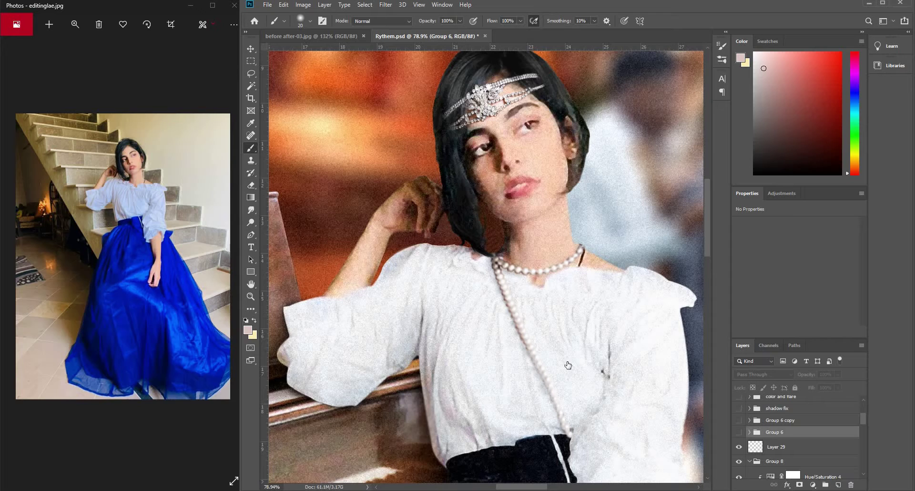
key(ctrl+comma)
scroll(480, 219, down, 6)
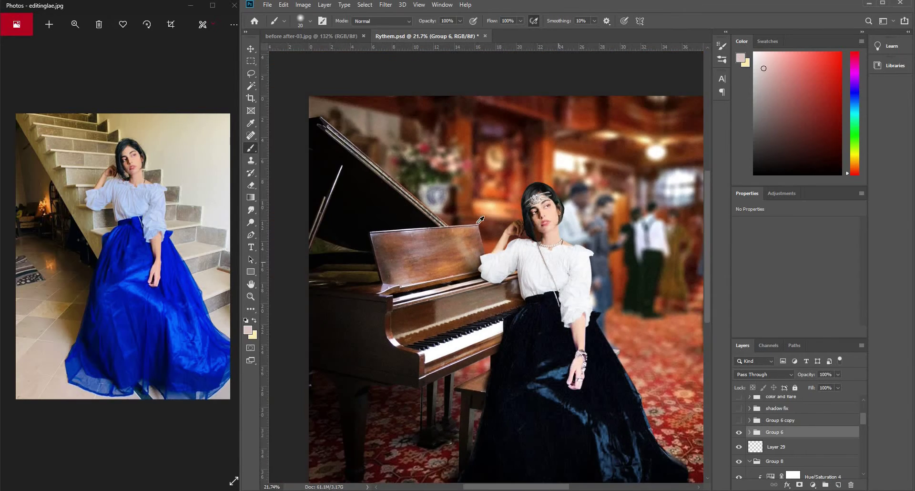
scroll(480, 220, down, 2)
click(739, 433)
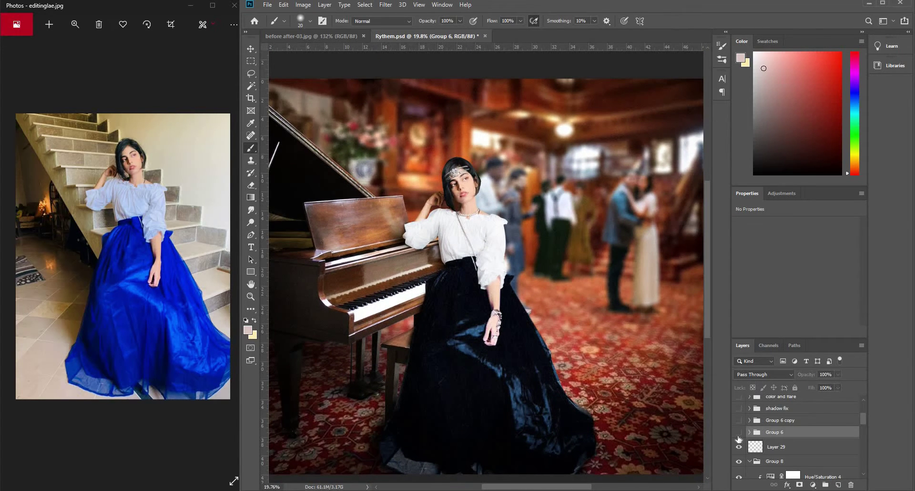
click(738, 434)
- Show Group 6 copy and review its effect on the woman's face and hair and on the full scene
scroll(452, 169, up, 8)
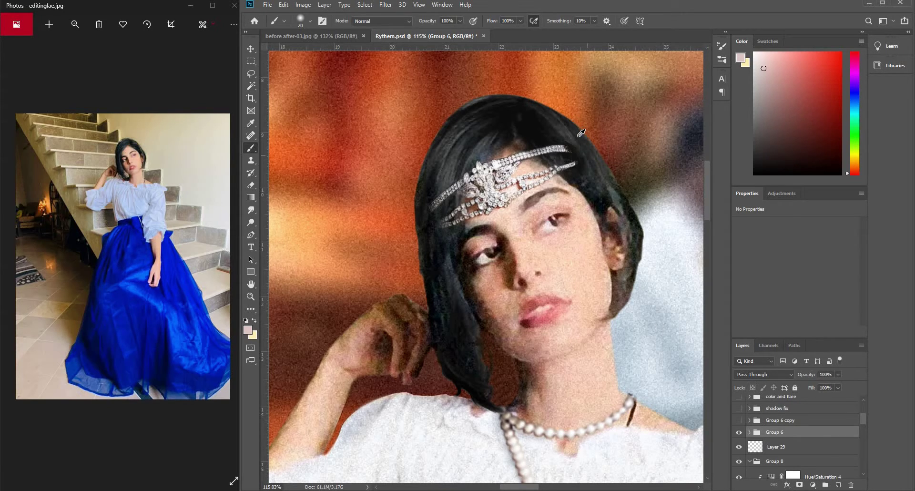
scroll(605, 191, down, 1)
scroll(605, 191, up, 2)
scroll(605, 191, down, 2)
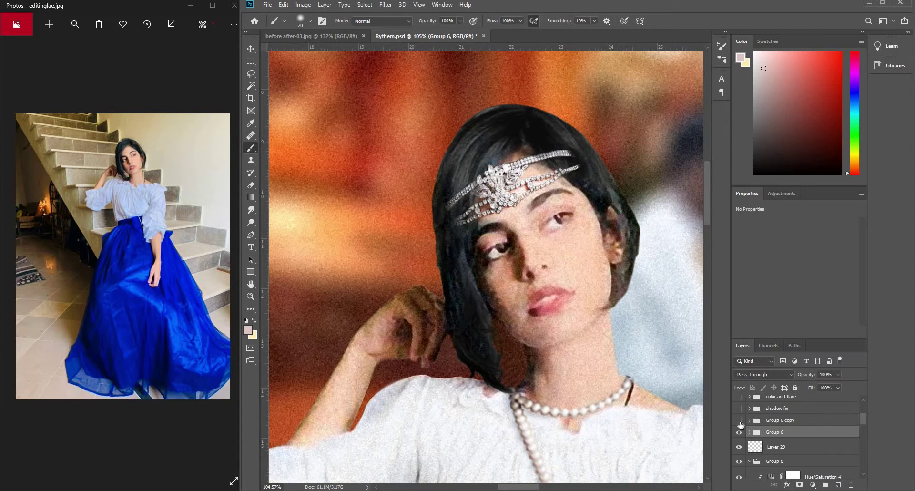
click(739, 420)
click(796, 421)
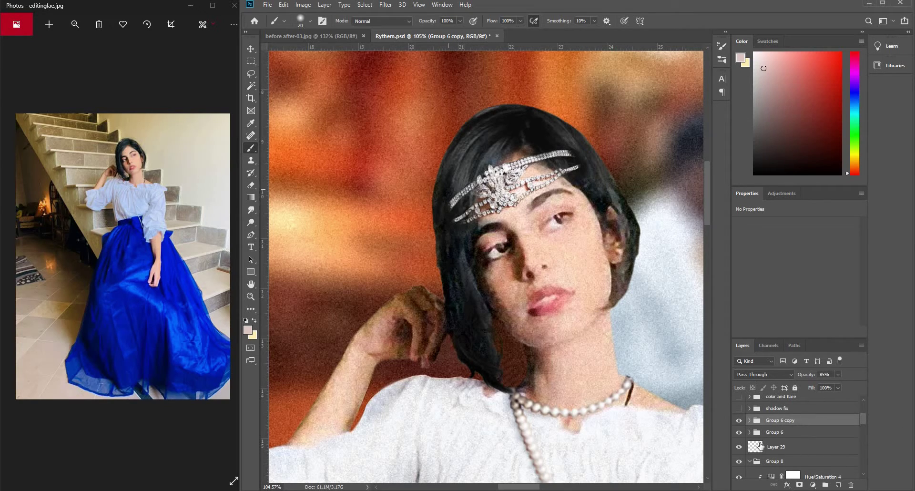
click(739, 421)
scroll(468, 263, down, 5)
scroll(453, 259, up, 4)
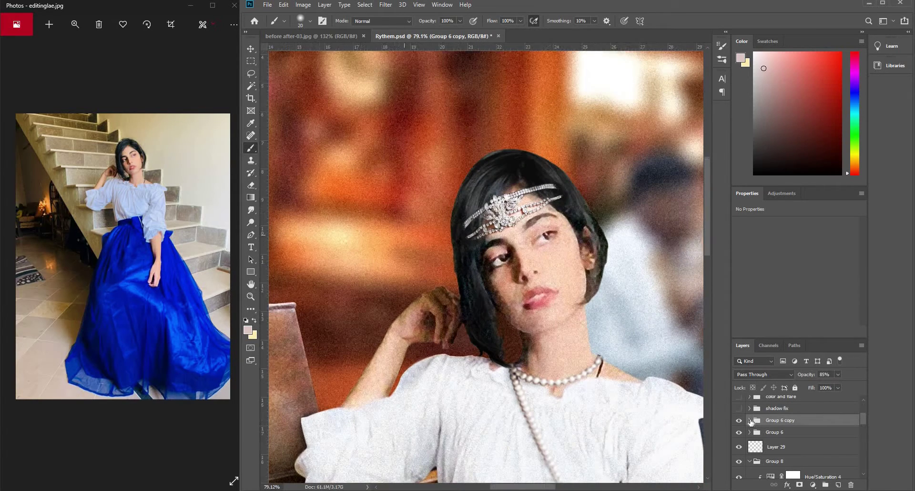
scroll(745, 433, up, 1)
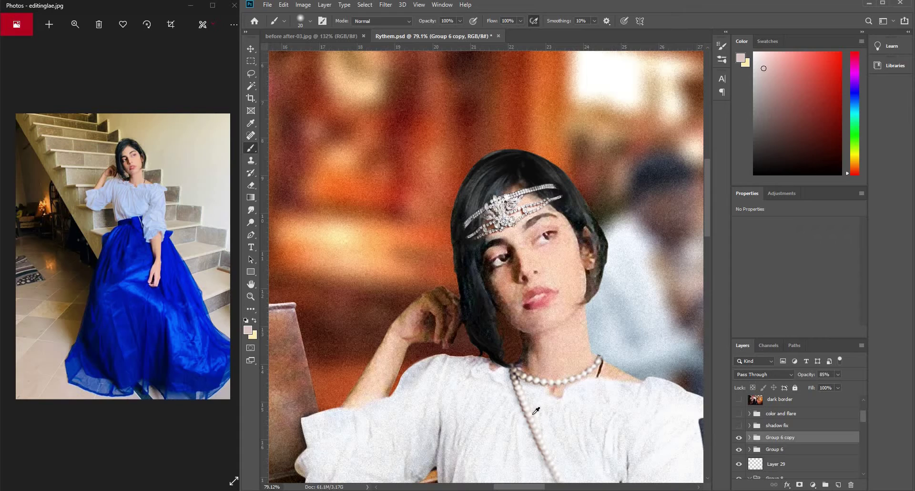
scroll(536, 411, down, 6)
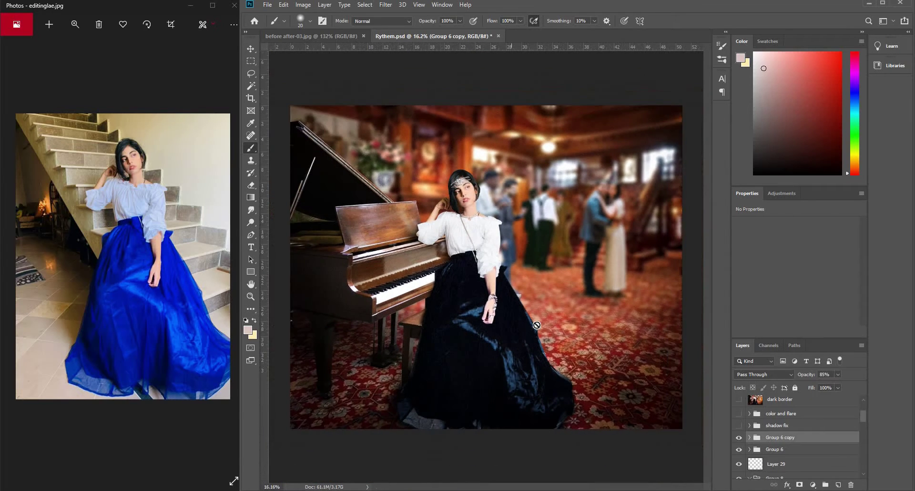
scroll(486, 267, up, 1)
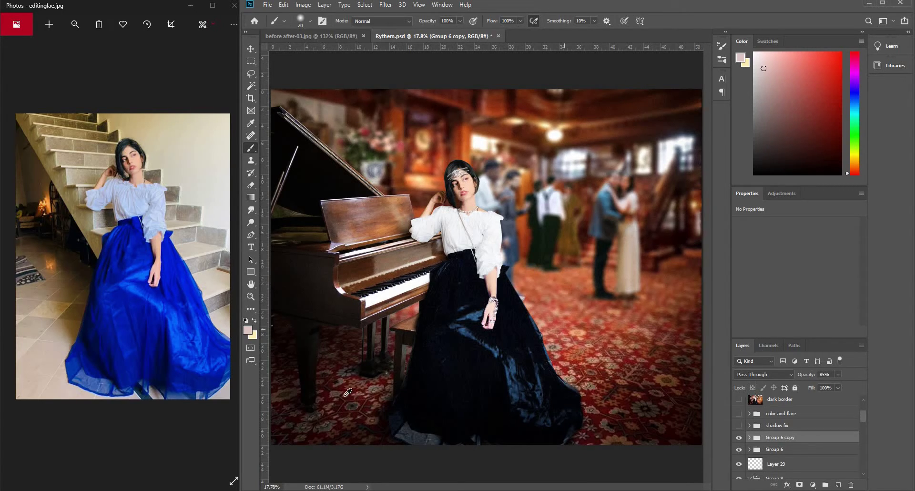
- Examine the piano legs and bench against the carpet, and look through the adjustment layers inside the shadow fix group
drag(348, 391, 593, 291)
scroll(593, 290, left, 5)
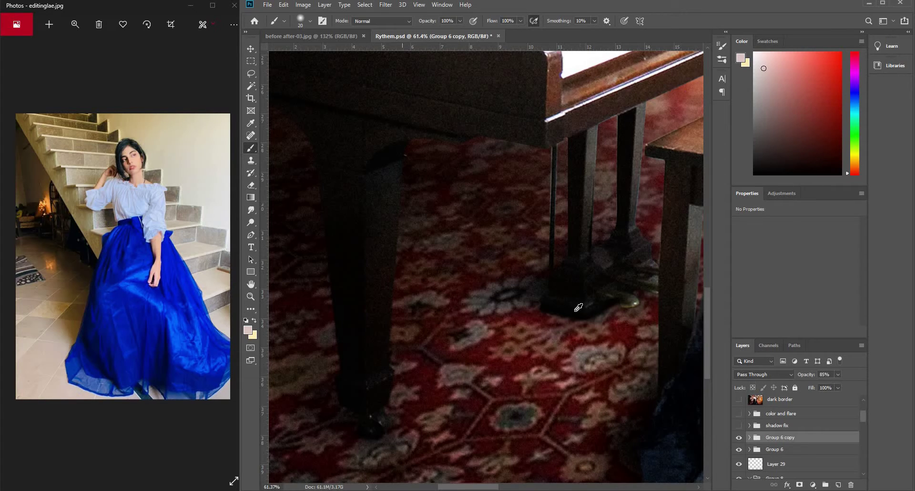
scroll(577, 275, down, 5)
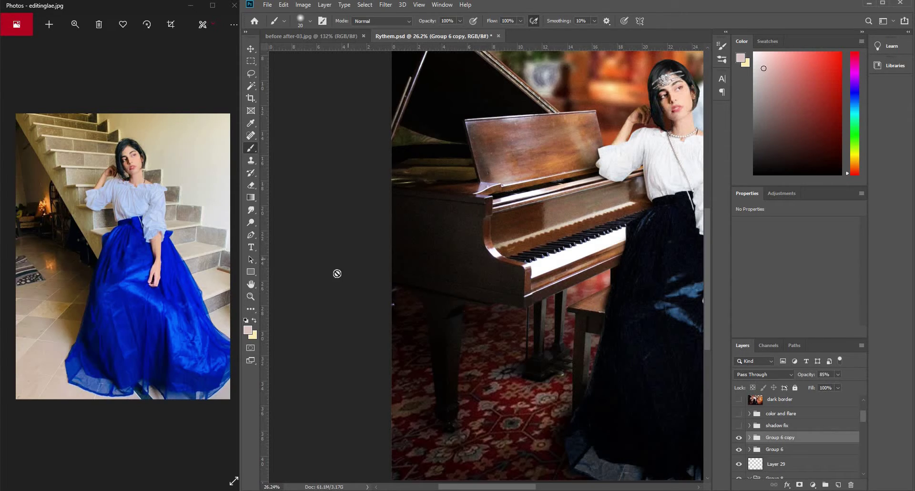
scroll(486, 192, right, 3)
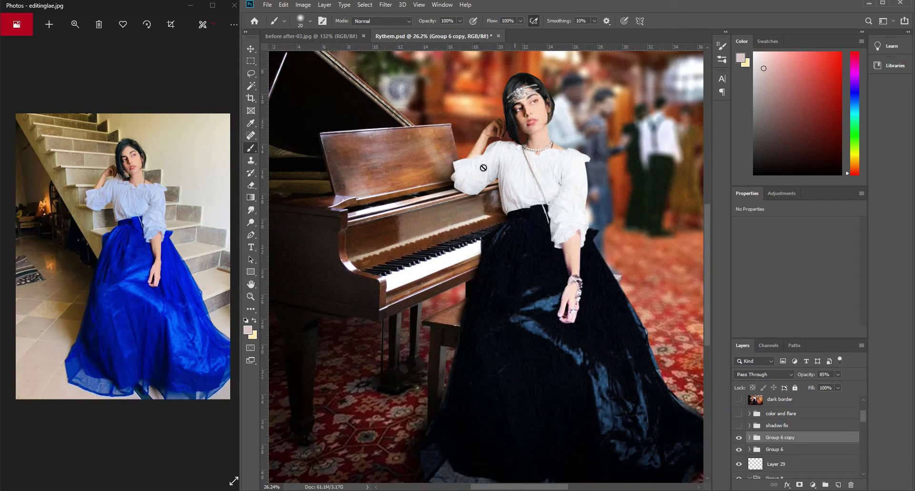
scroll(448, 337, up, 5)
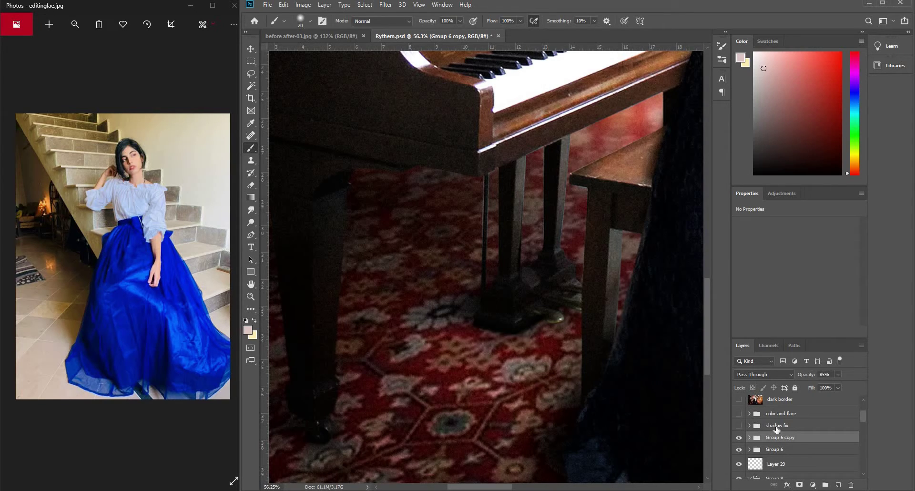
click(777, 427)
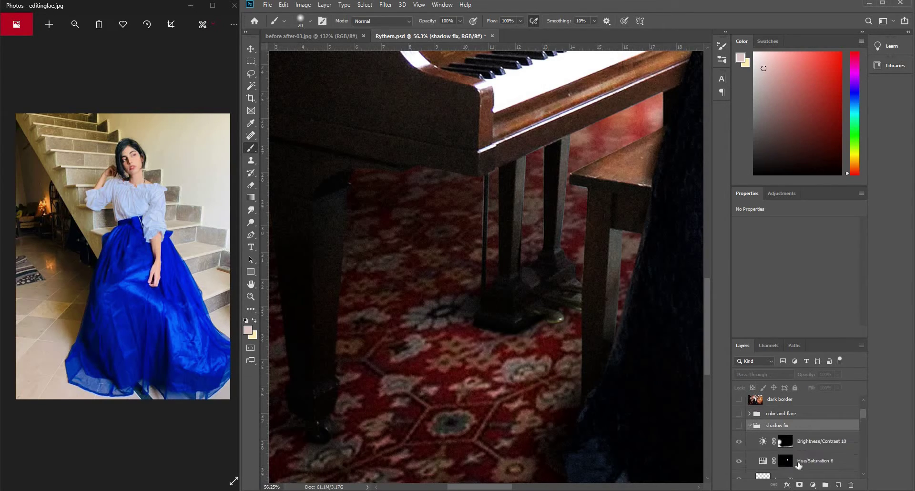
scroll(804, 455, down, 3)
scroll(827, 455, up, 3)
scroll(798, 453, down, 2)
scroll(758, 444, up, 3)
click(750, 443)
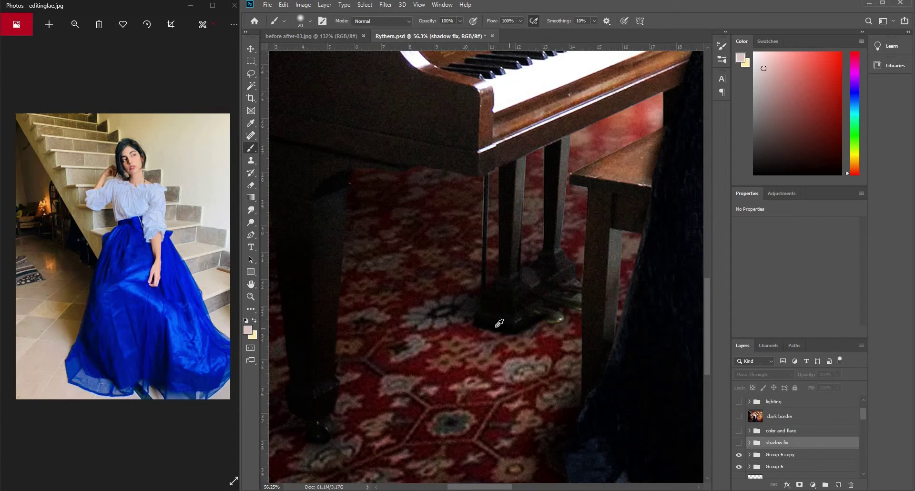
- Show the shadow fix group and compare the floor and legs beneath the piano with it off and on
scroll(499, 323, down, 4)
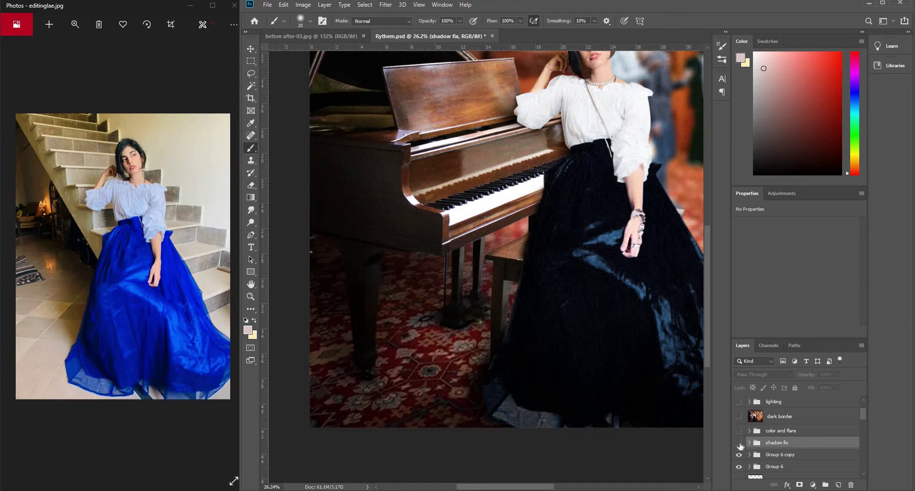
click(739, 444)
scroll(382, 374, down, 3)
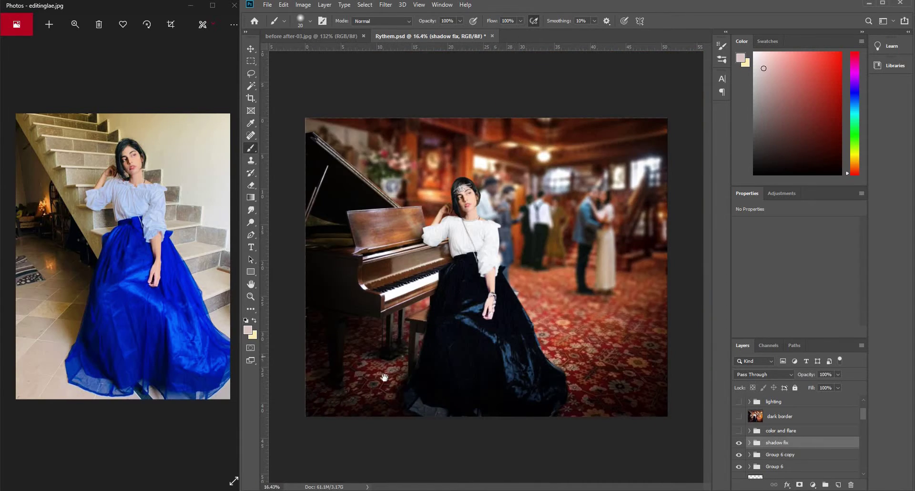
scroll(384, 377, up, 4)
drag(376, 375, 631, 302)
scroll(534, 261, up, 2)
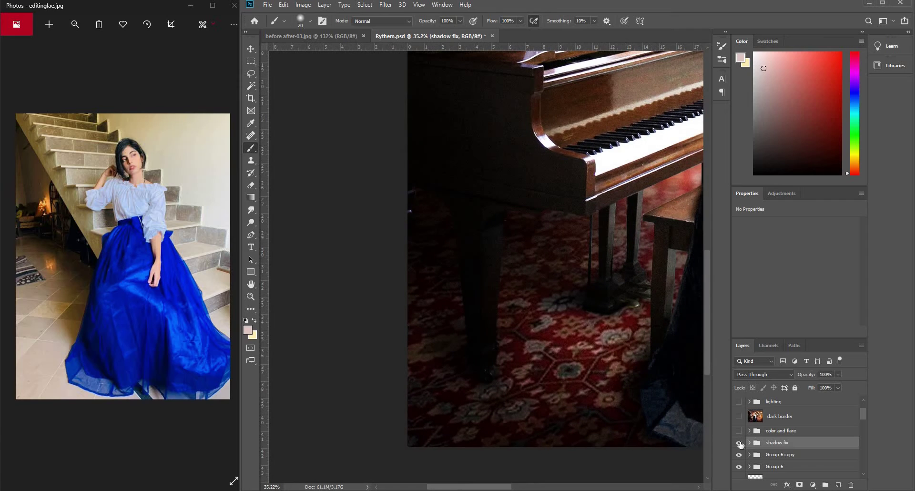
click(739, 444)
click(739, 444)
click(737, 444)
click(736, 444)
- Compare the entire composite with the shadow fix group hidden and shown, leaving the group shown
scroll(536, 370, down, 7)
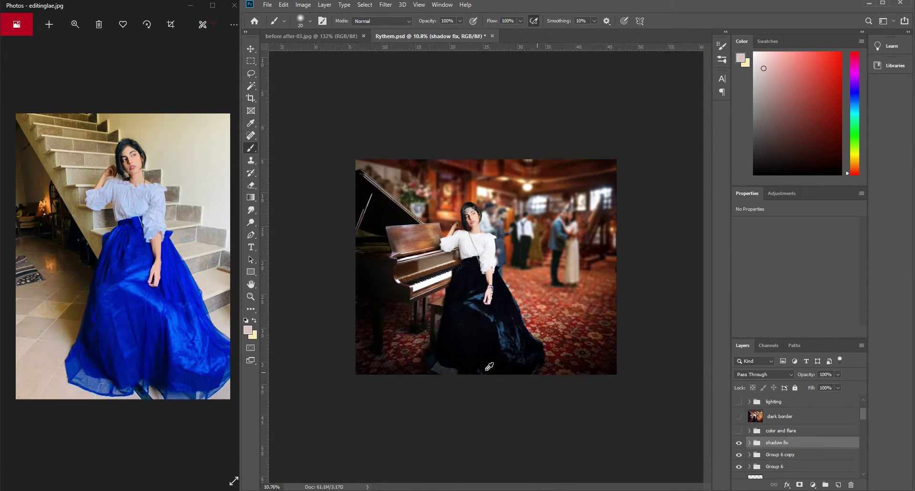
scroll(486, 369, up, 2)
click(738, 443)
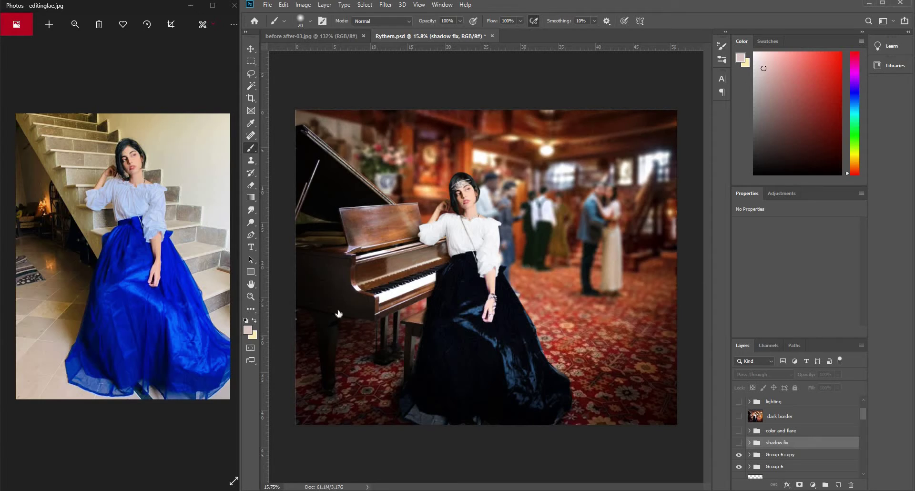
click(739, 443)
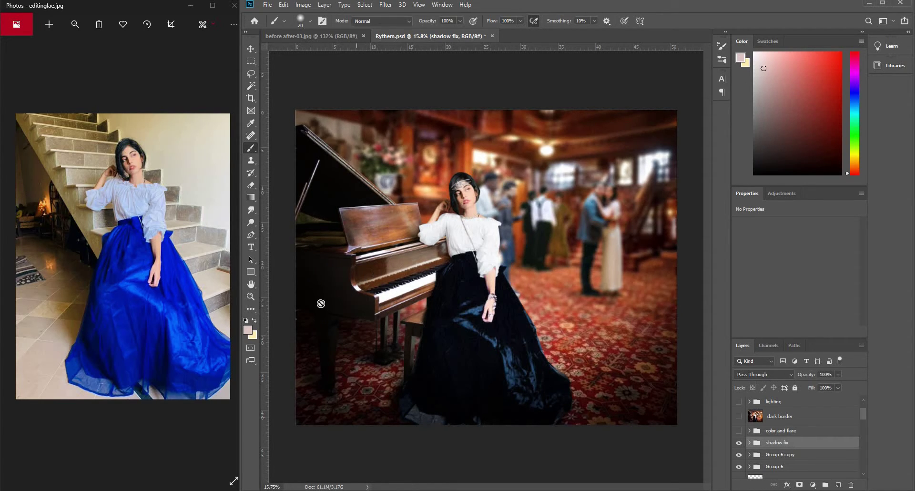
click(739, 443)
click(739, 443)
key(x)
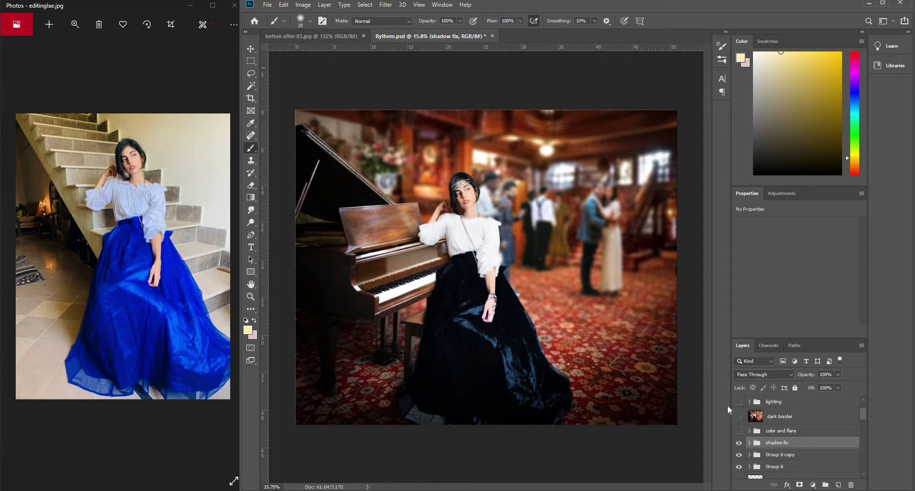
- Compare the background dancers and the carpet beside the skirt with shadow fix off and on, and review the full scene
scroll(505, 280, up, 5)
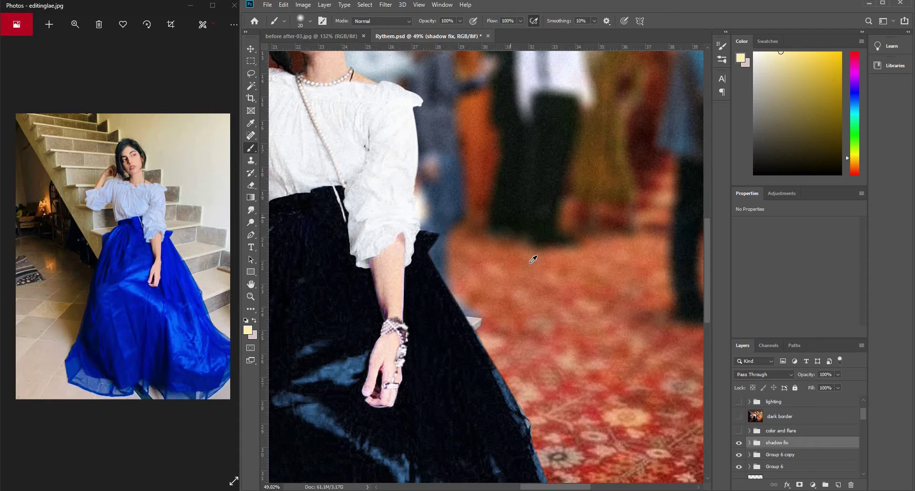
scroll(470, 336, down, 5)
scroll(457, 267, up, 3)
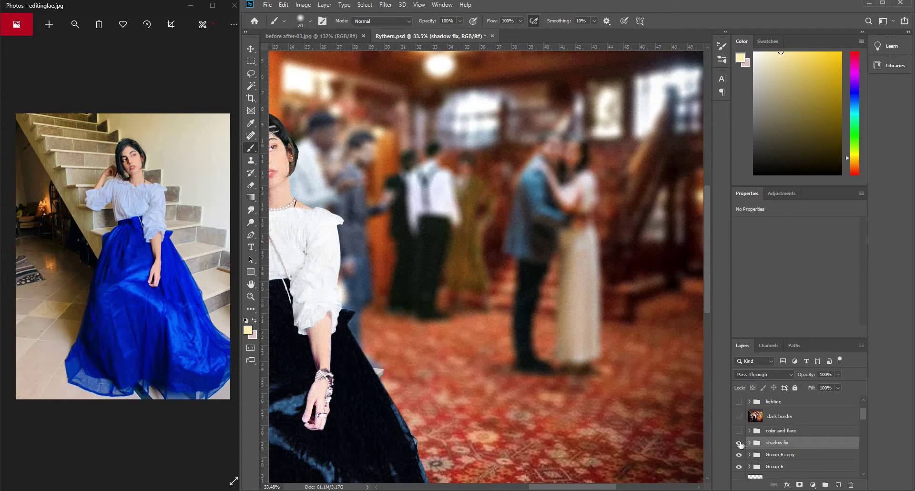
click(739, 443)
click(739, 443)
drag(576, 426, 728, 420)
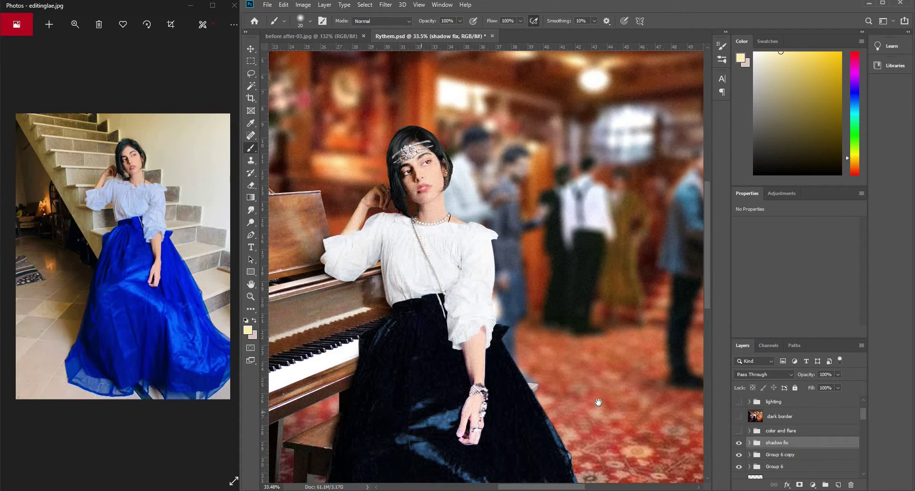
drag(642, 477, 553, 321)
scroll(554, 321, down, 3)
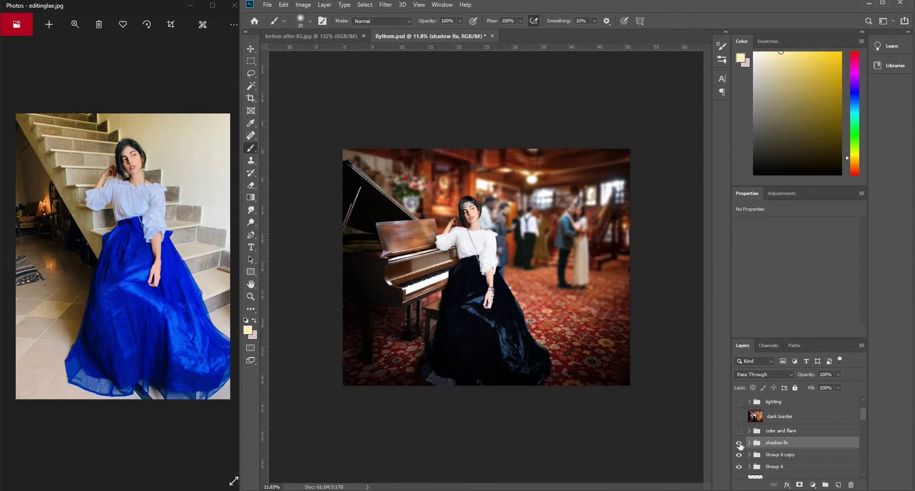
- Compare the full piano scene repeatedly with the shadow fix group hidden and shown
click(739, 443)
click(739, 443)
click(739, 443)
click(739, 443)
click(739, 443)
click(739, 443)
- Compare the piano, bench and skirt up close with the shadow fix group off and on, leaving it shown
scroll(367, 367, up, 1)
scroll(351, 342, up, 1)
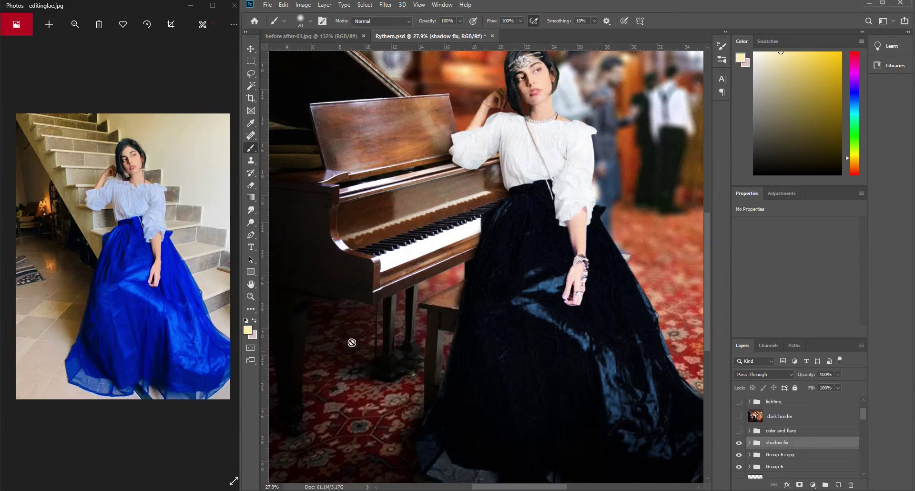
click(740, 444)
click(741, 444)
click(738, 443)
- Show and select the color and flare group, and show the dark border layer and lighting group above it
scroll(473, 380, down, 2)
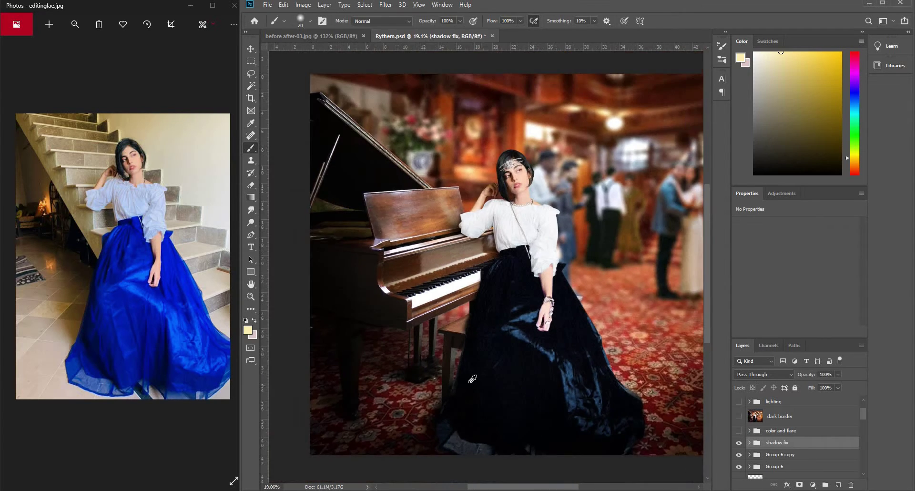
scroll(473, 380, down, 1)
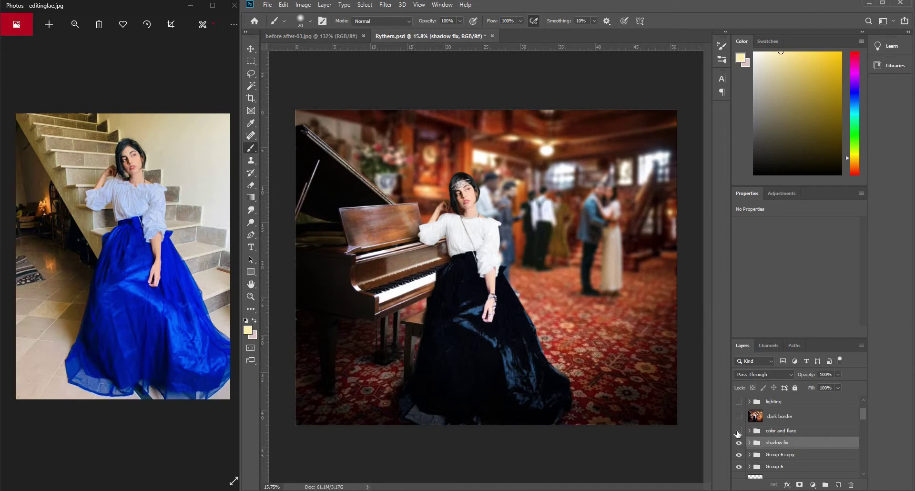
click(782, 434)
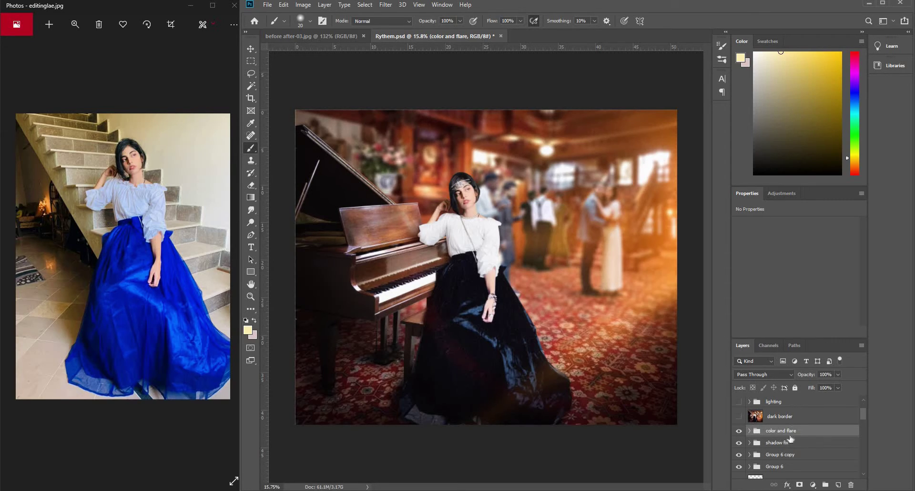
scroll(788, 429, up, 1)
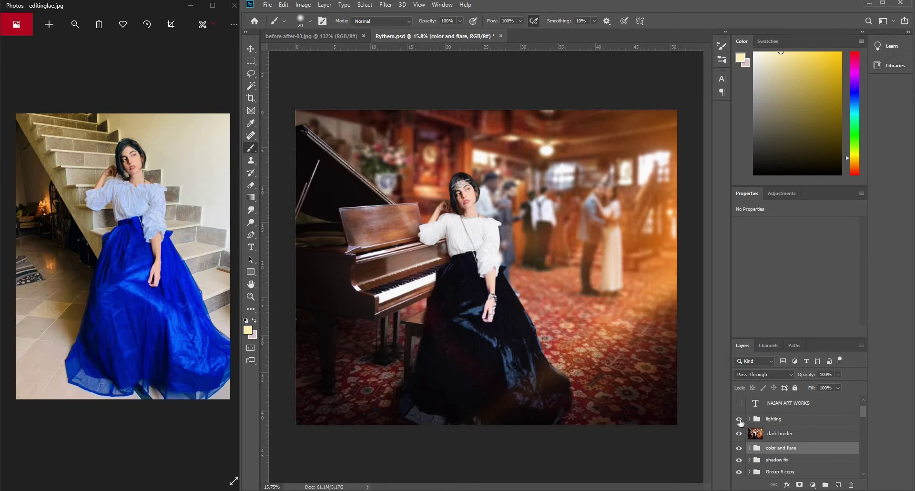
- Compare the scene with the lighting group hidden and shown, leaving the group shown
click(740, 419)
click(739, 419)
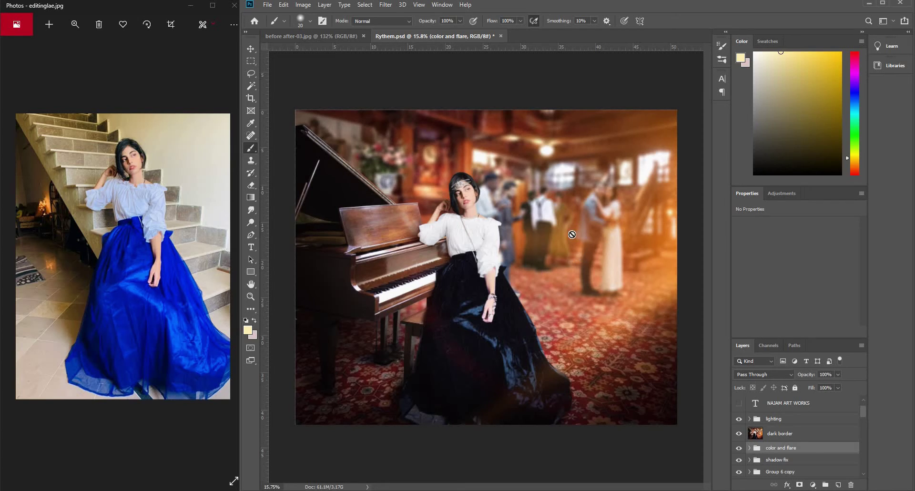
key(ctrl+z)
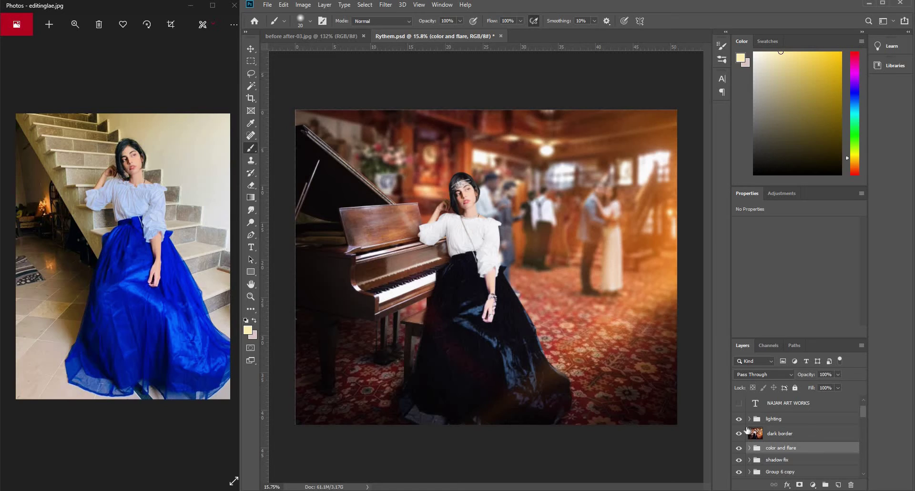
- Show the NAJAM ART WORKS text layer and review the layer stack down to Layer 0
scroll(747, 430, up, 1)
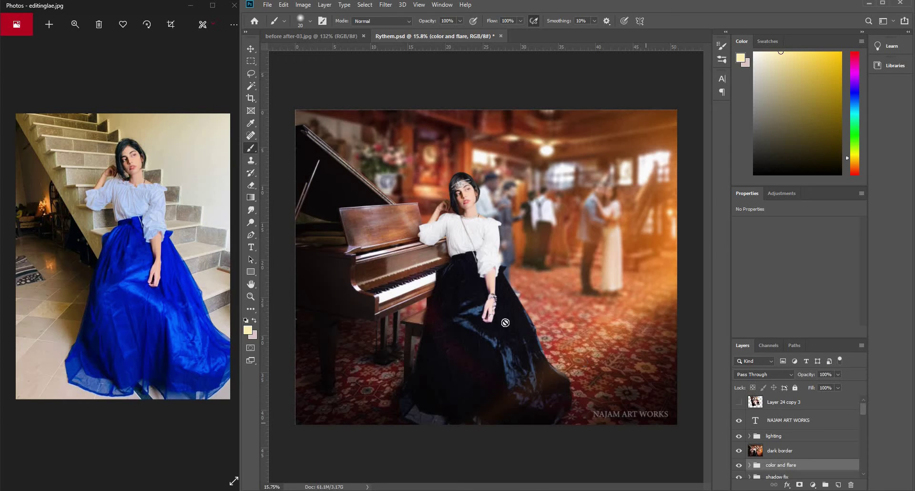
scroll(509, 319, up, 1)
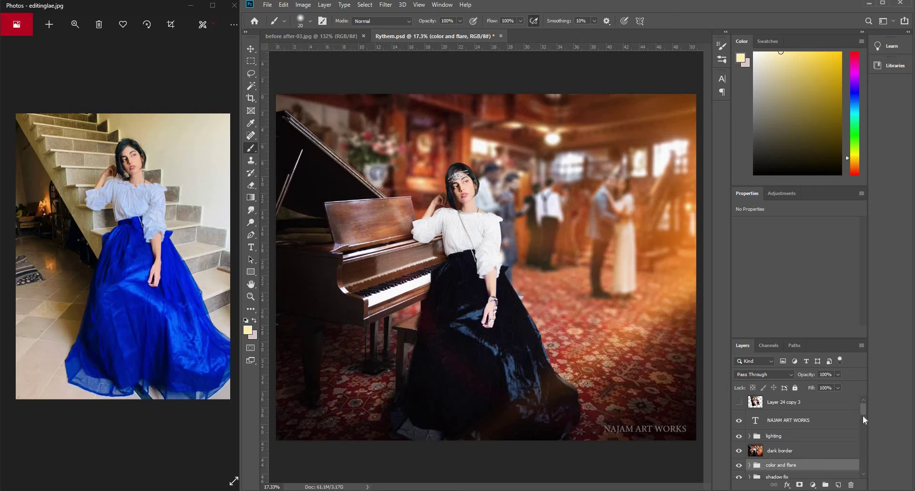
scroll(867, 462, down, 10)
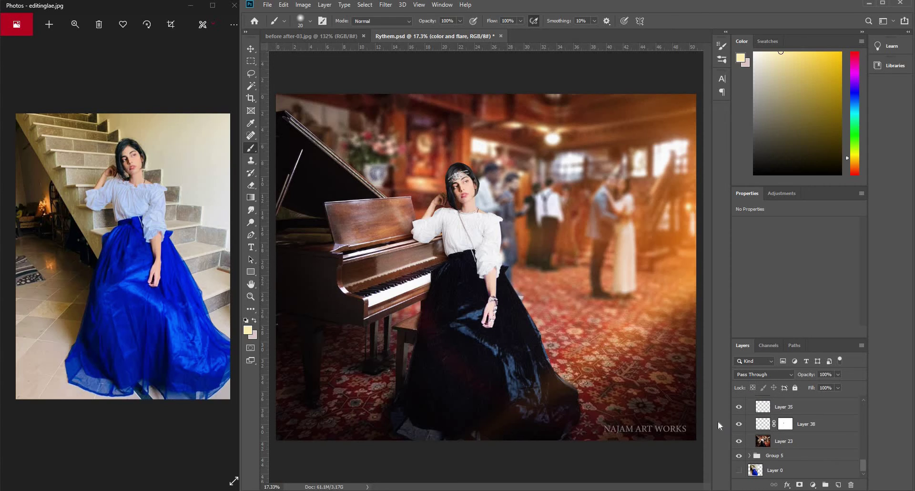